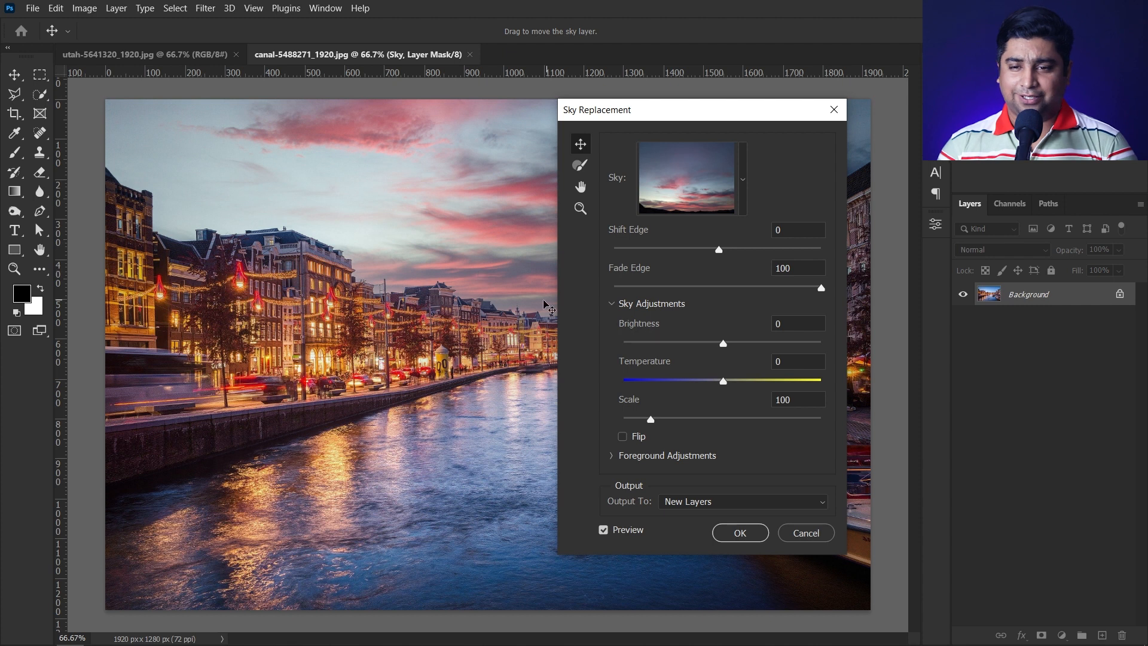
- Try the dark storm-cloud sky at the end of the Spectacular presets and set its brightness to 6
left_click_drag(594, 111, 803, 116)
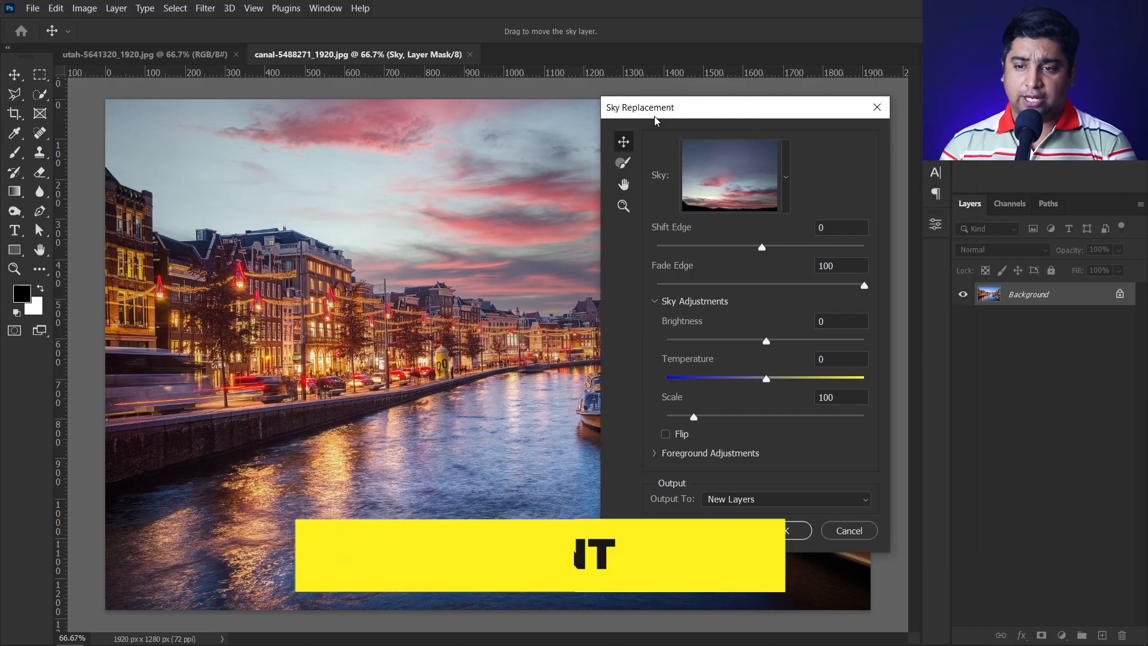
left_click(767, 189)
scroll(709, 359, "down", 5)
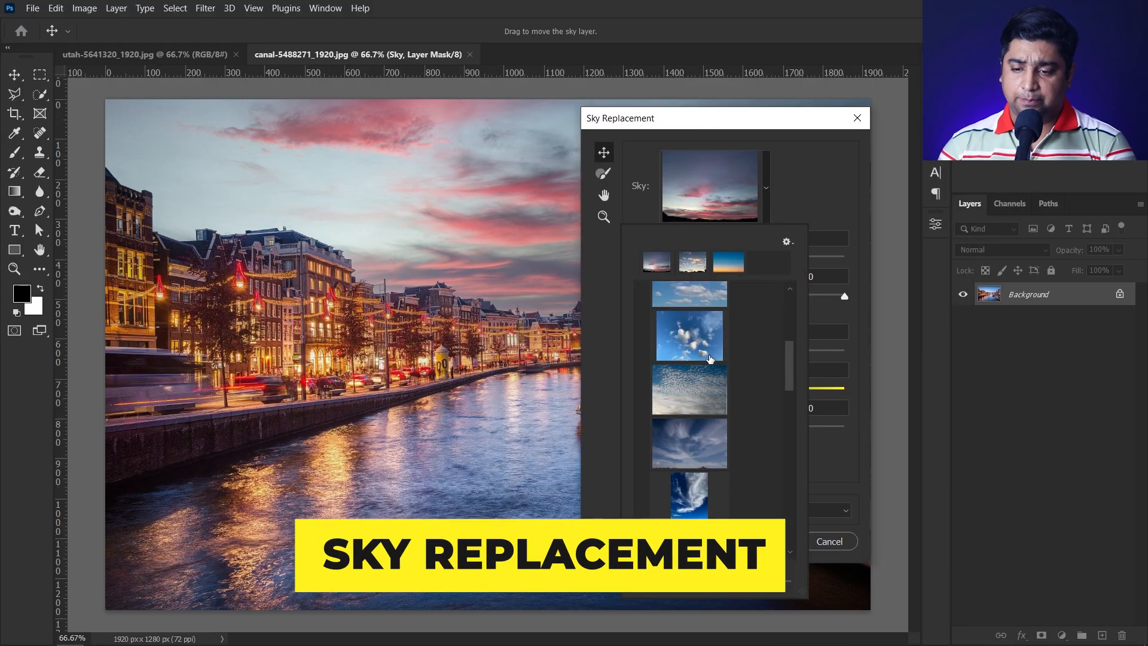
scroll(703, 442, "down", 8)
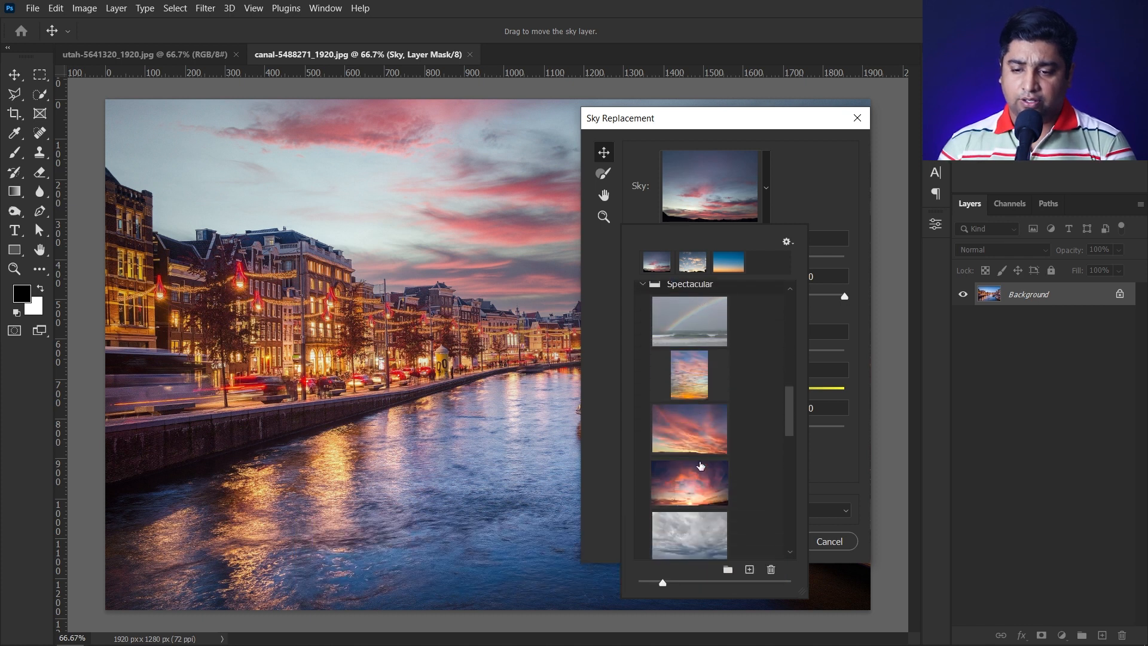
scroll(701, 463, "down", 3)
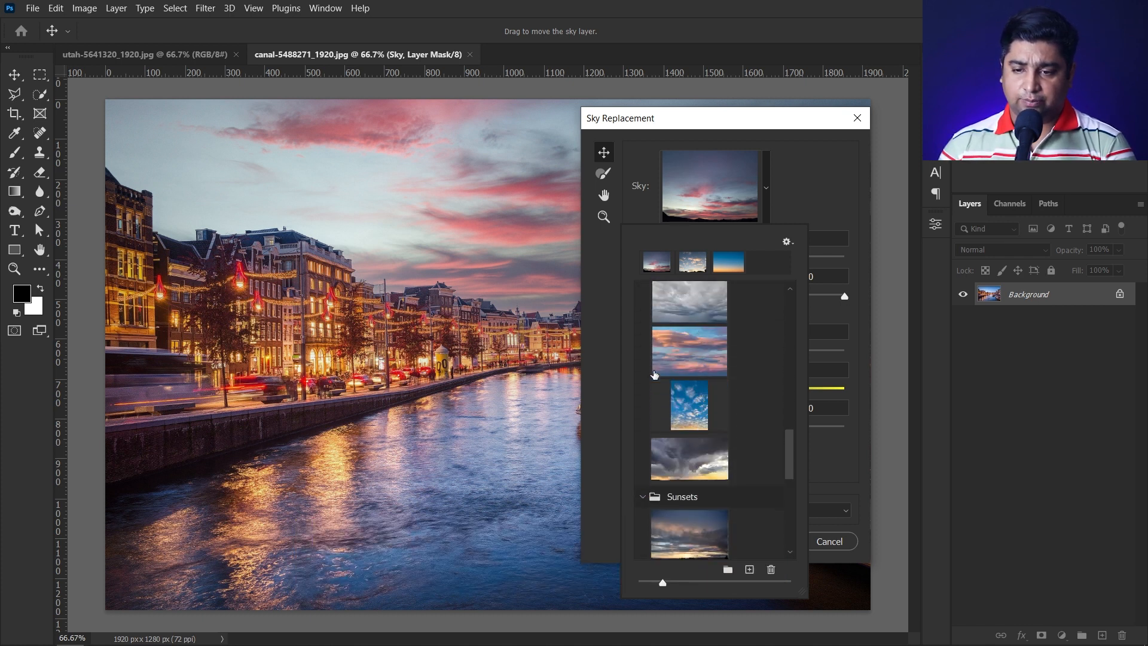
scroll(718, 488, "down", 2)
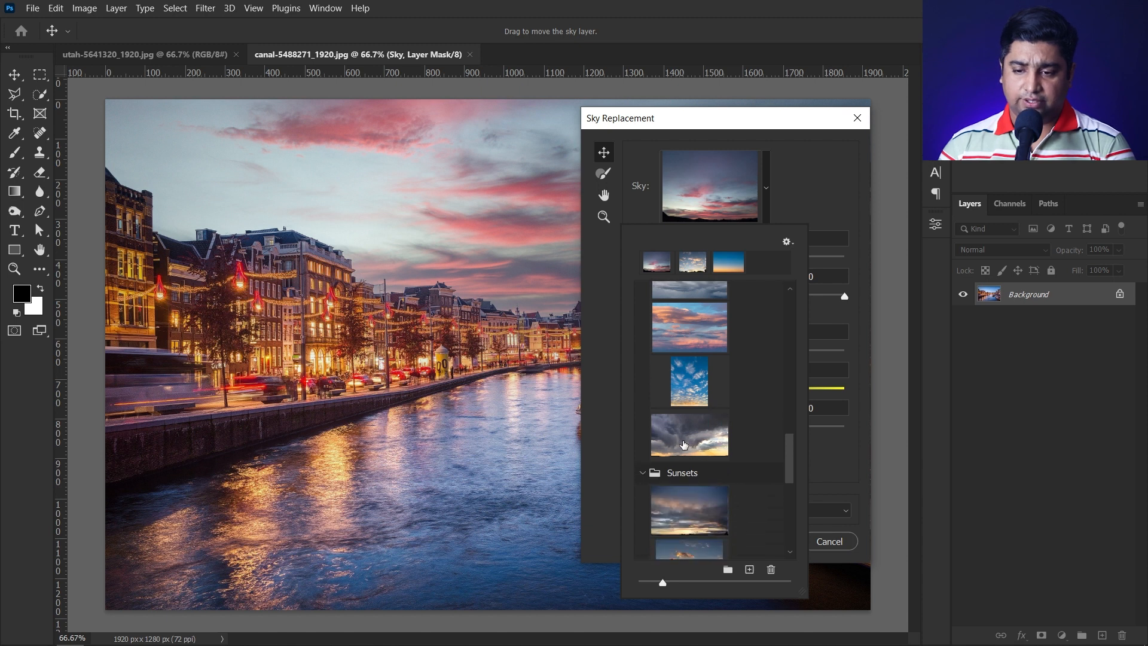
left_click(684, 445)
left_click_drag(625, 123, 727, 106)
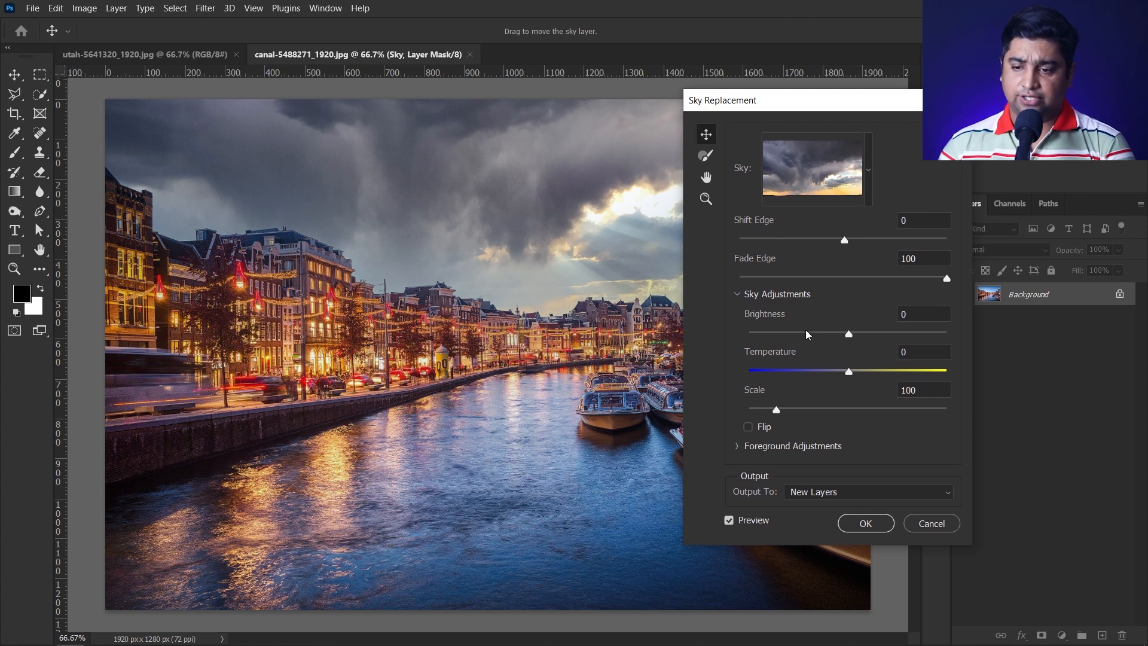
mouse_move(849, 336)
left_mouse_down()
mouse_move(872, 338)
mouse_move(805, 339)
mouse_move(853, 336)
left_mouse_up()
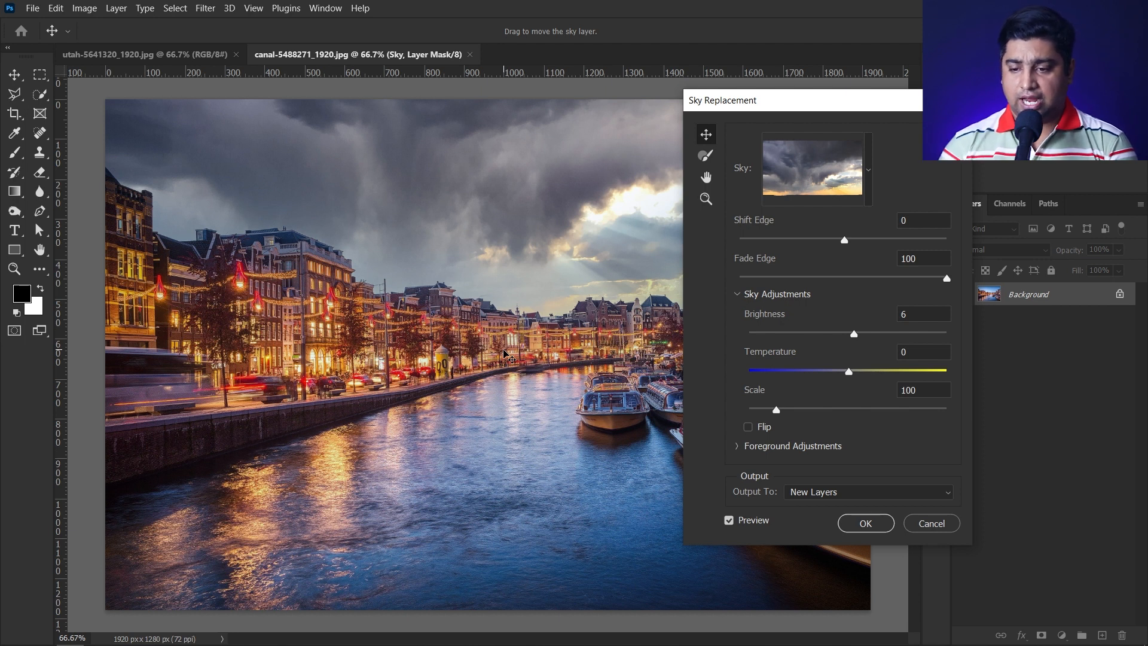
- Choose the Sunsets preset with small scattered clouds in a blue-to-gold sky as the replacement sky
left_click(868, 187)
scroll(900, 344, "down", 5)
left_click_drag(899, 344, 884, 513)
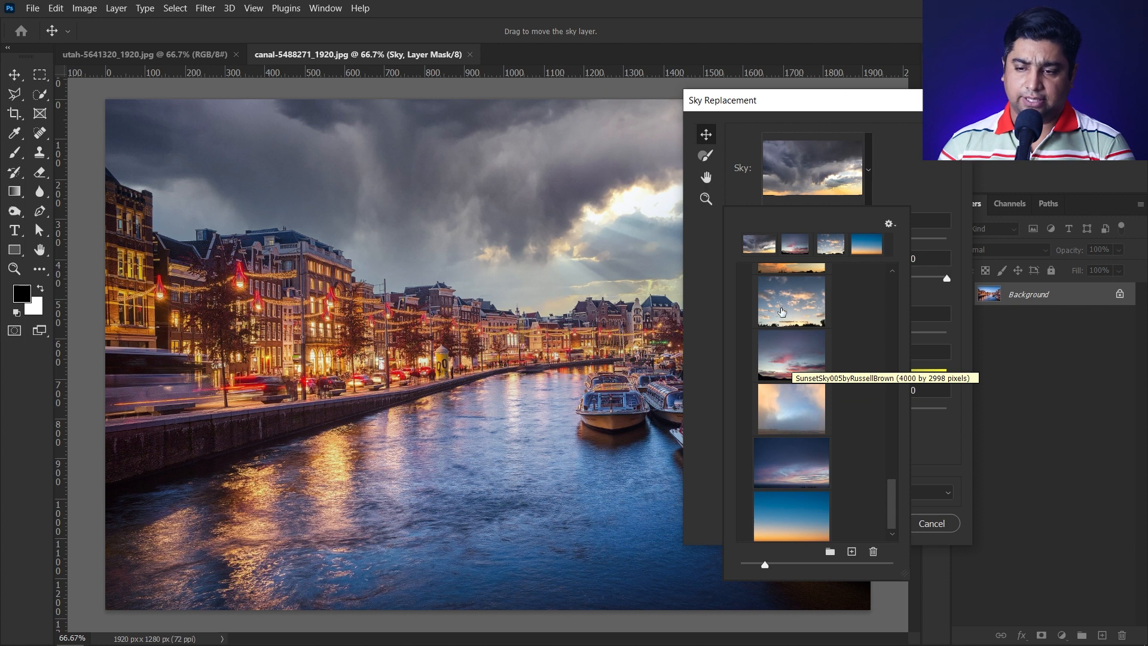
left_click(785, 312)
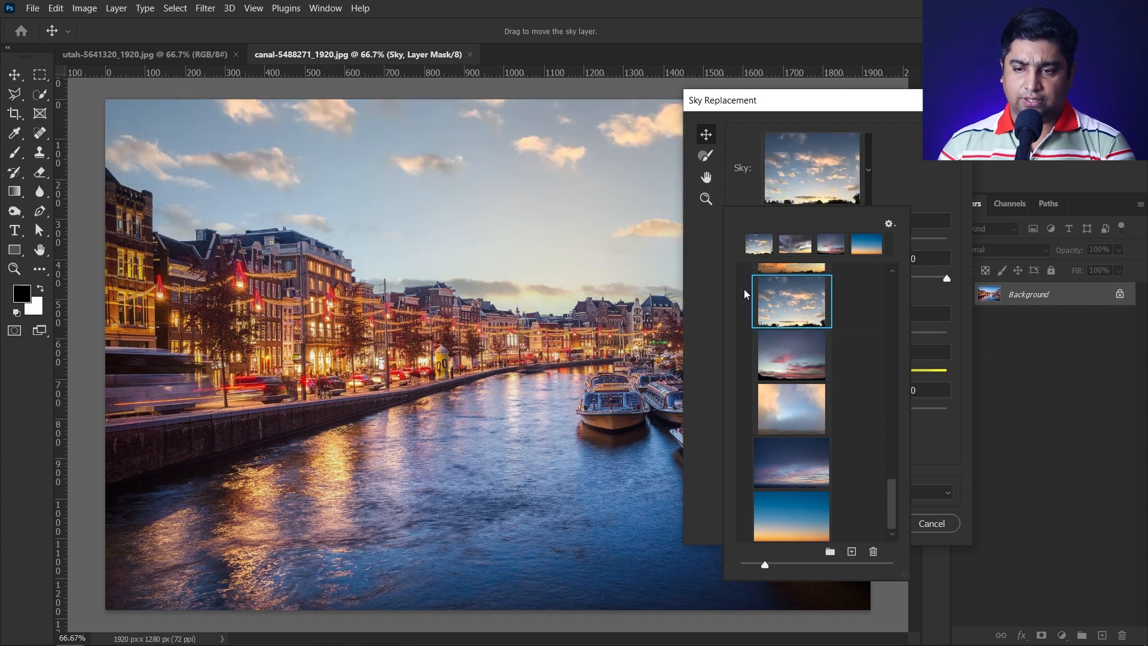
left_click(708, 247)
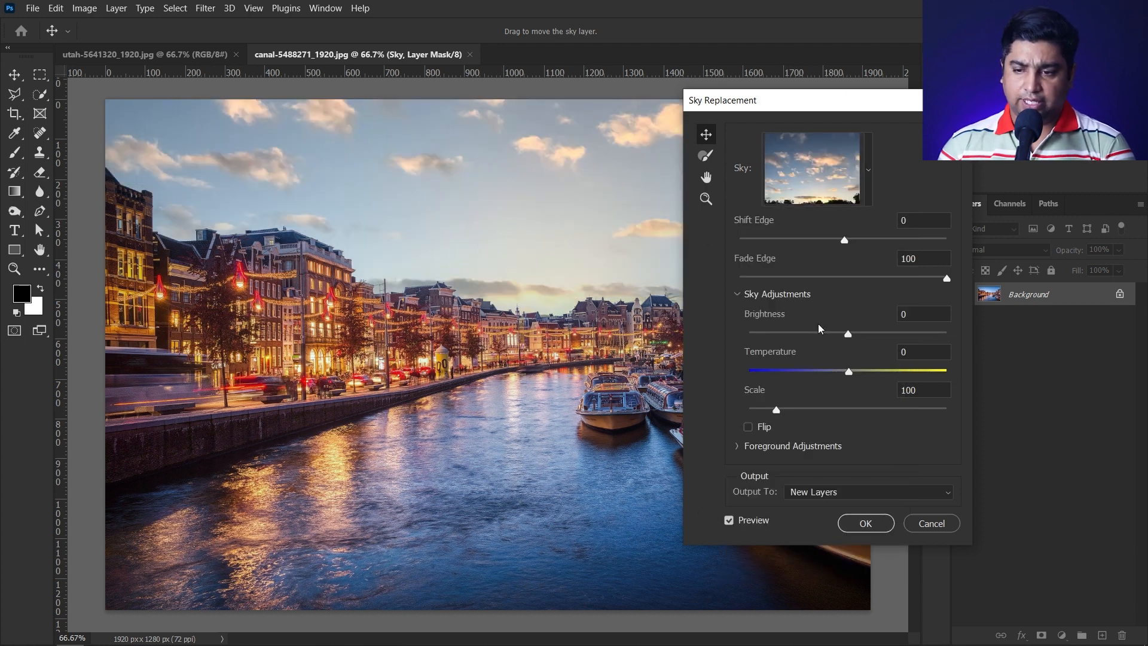
- Set the replacement sky's brightness to -73 and its scale to 109
left_click_drag(849, 335, 772, 339)
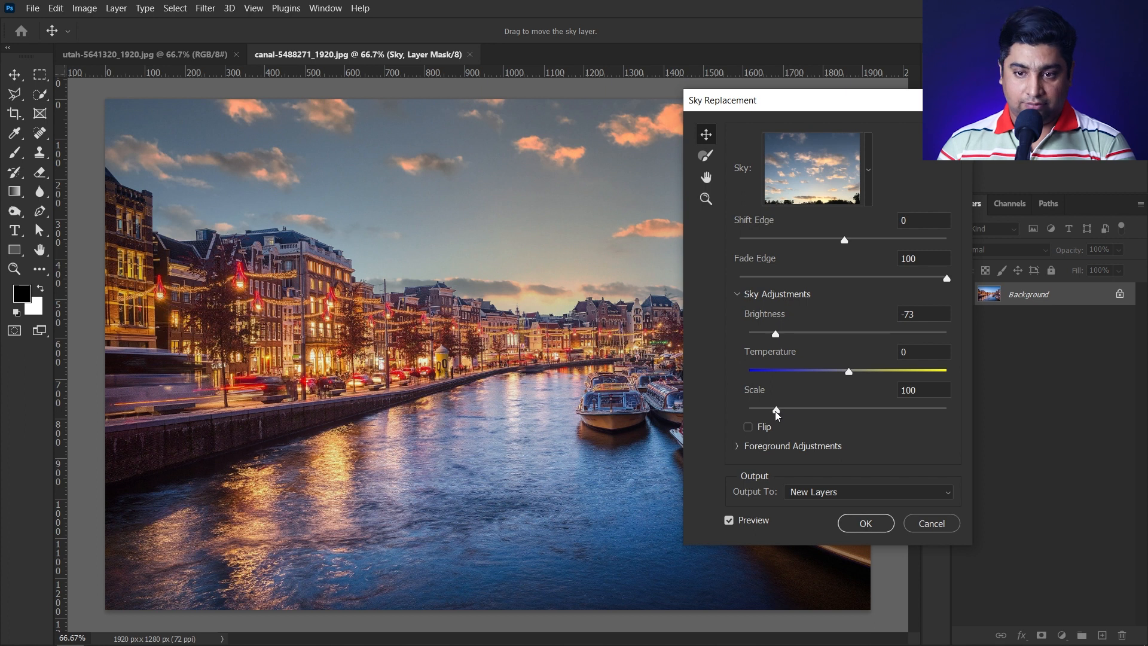
mouse_move(776, 410)
left_mouse_down()
mouse_move(795, 410)
mouse_move(782, 410)
left_mouse_up()
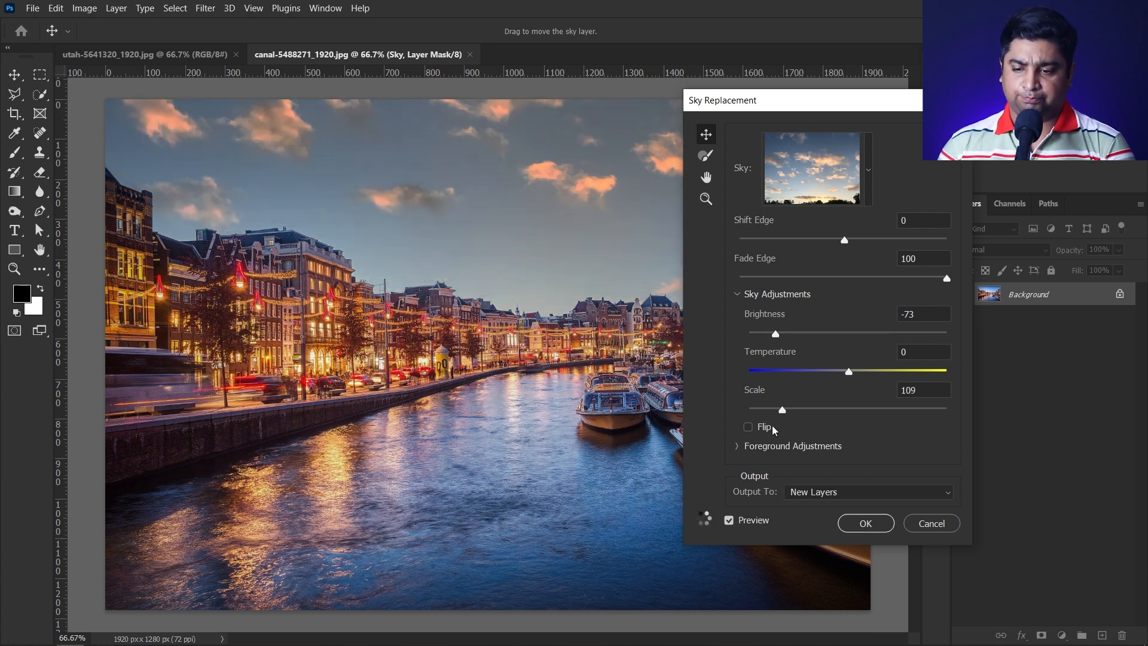
- In the foreground adjustments, set the lighting adjustment to 75 and the color adjustment to 65
left_click(737, 446)
left_click_drag(792, 507, 900, 516)
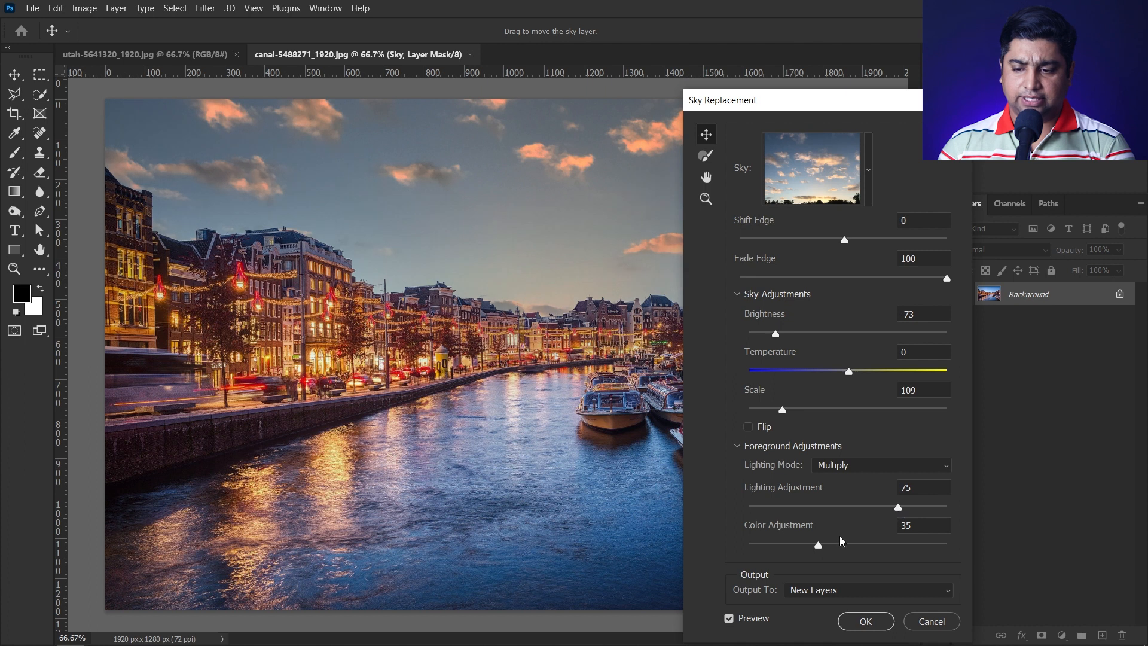
left_click_drag(819, 547, 878, 549)
left_click_drag(768, 105, 738, 31)
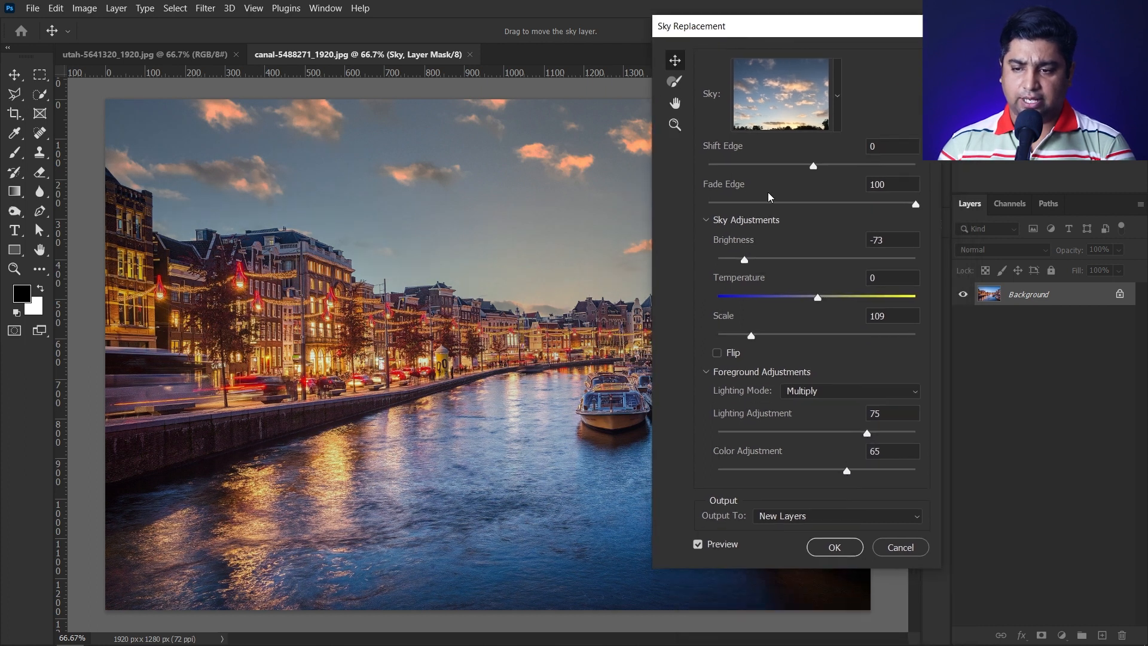
- Apply the sky replacement with output to New Layers and select the Sky Brightness layer's mask
left_click(778, 515)
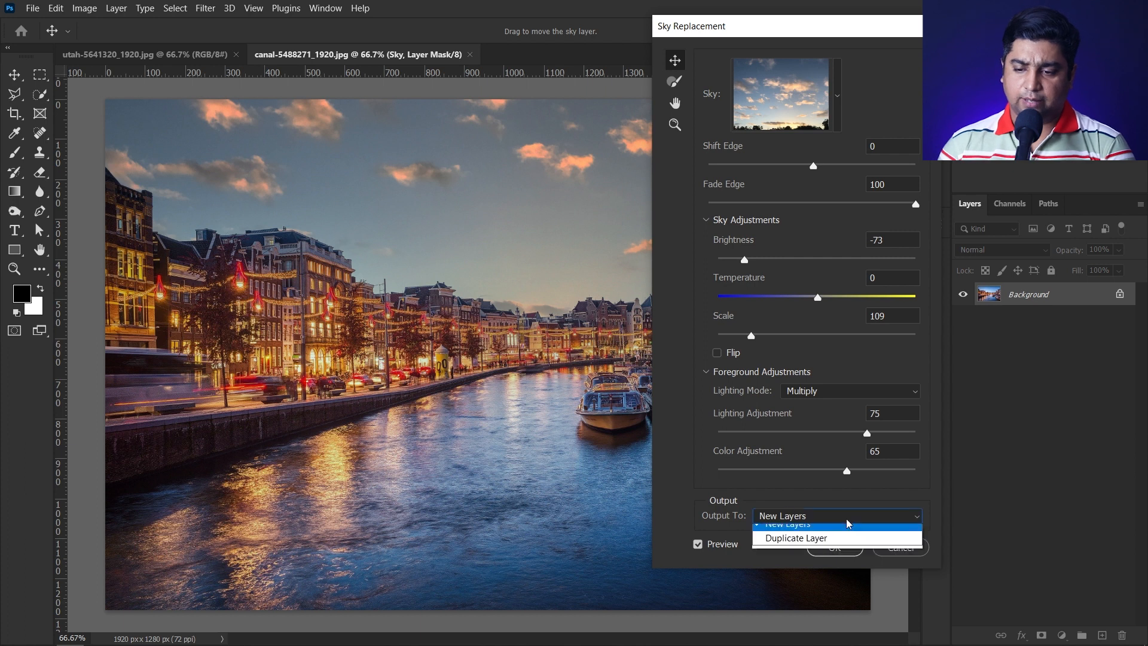
left_click(794, 534)
left_click(833, 547)
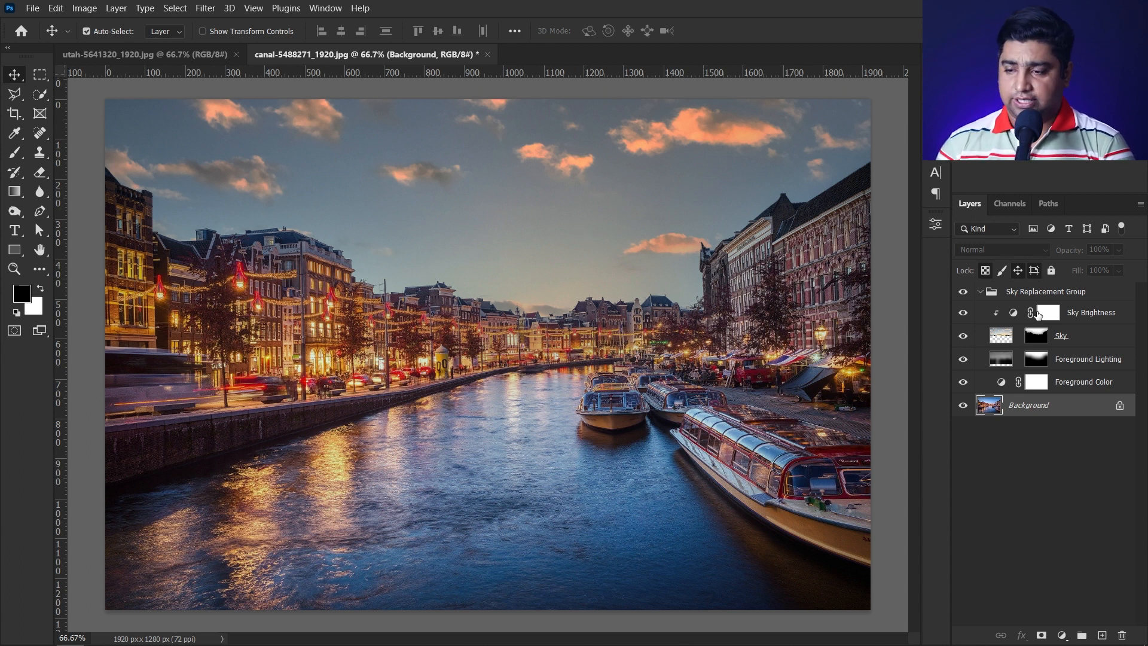
left_click(1056, 313)
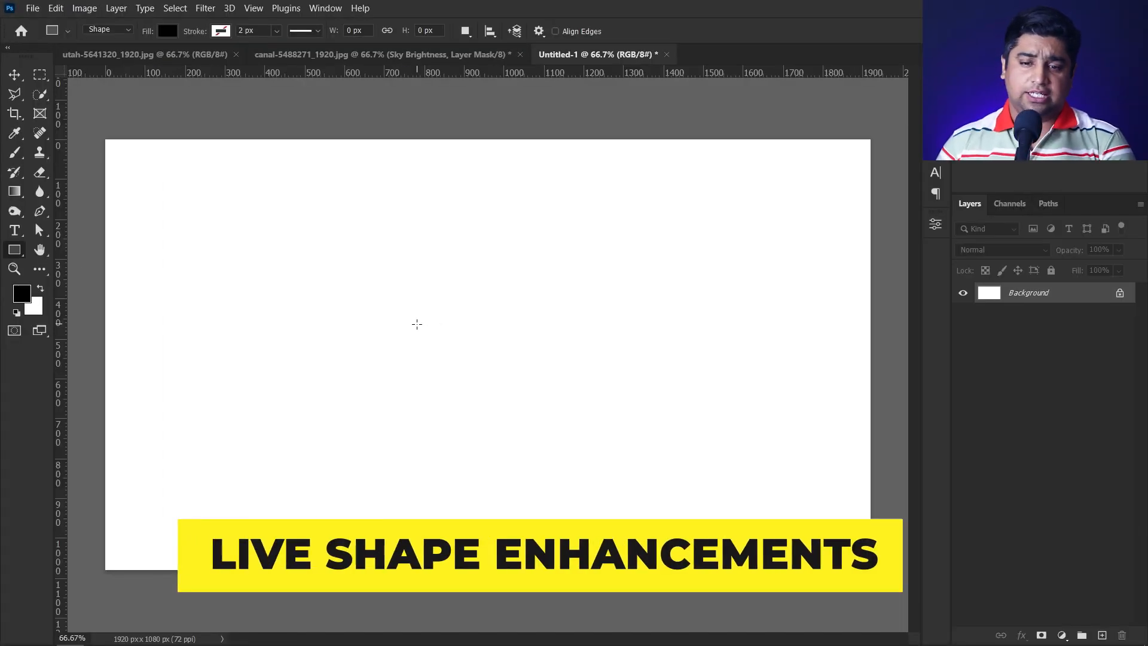
- Draw a black rectangle about 763 × 445 px on the blank canvas and round its corners to about 78 px
left_click_drag(252, 261, 556, 437)
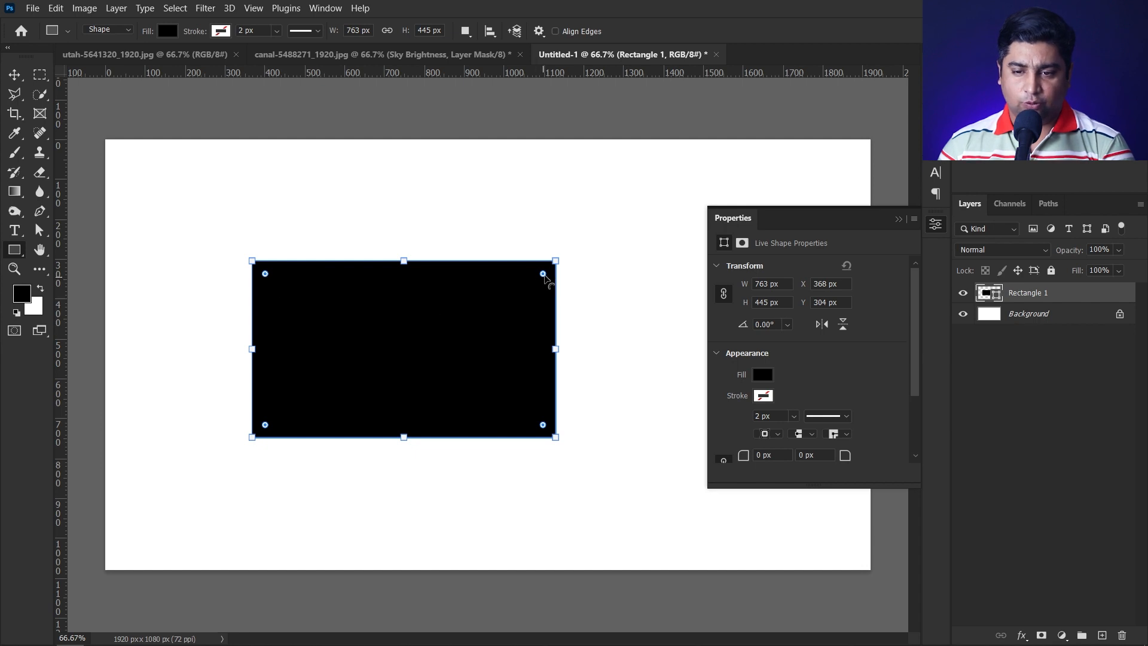
left_click_drag(543, 273, 525, 291)
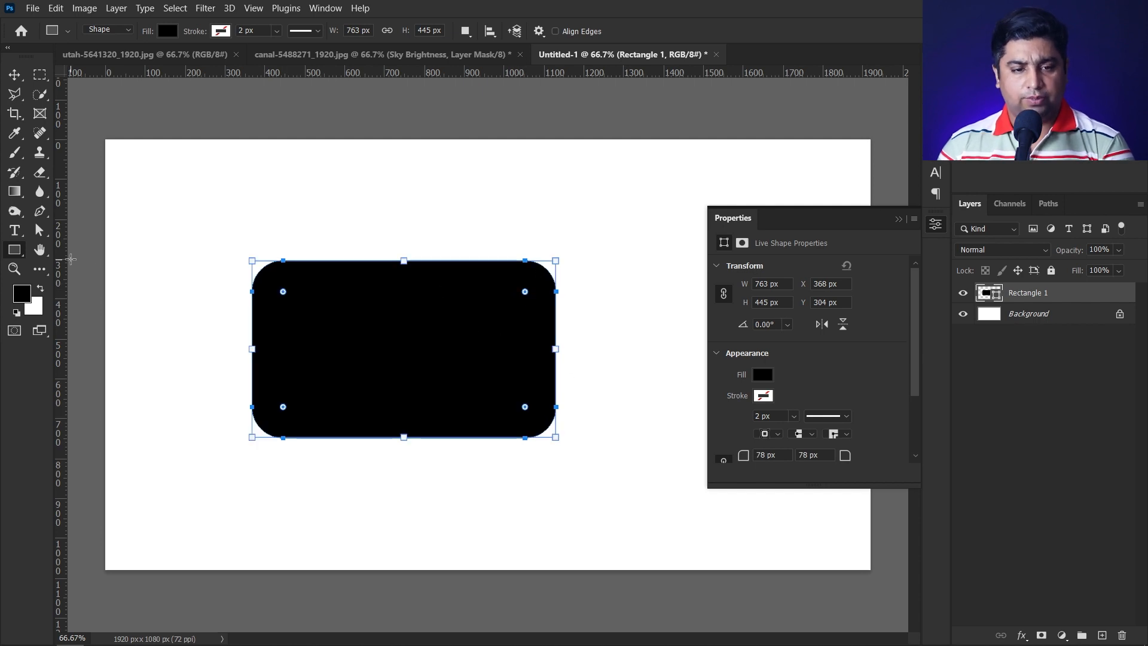
- Draw a five-sided polygon about 202 × 197 px beside the rectangle's upper right corner and round its corners about 44 px
right_click(14, 251)
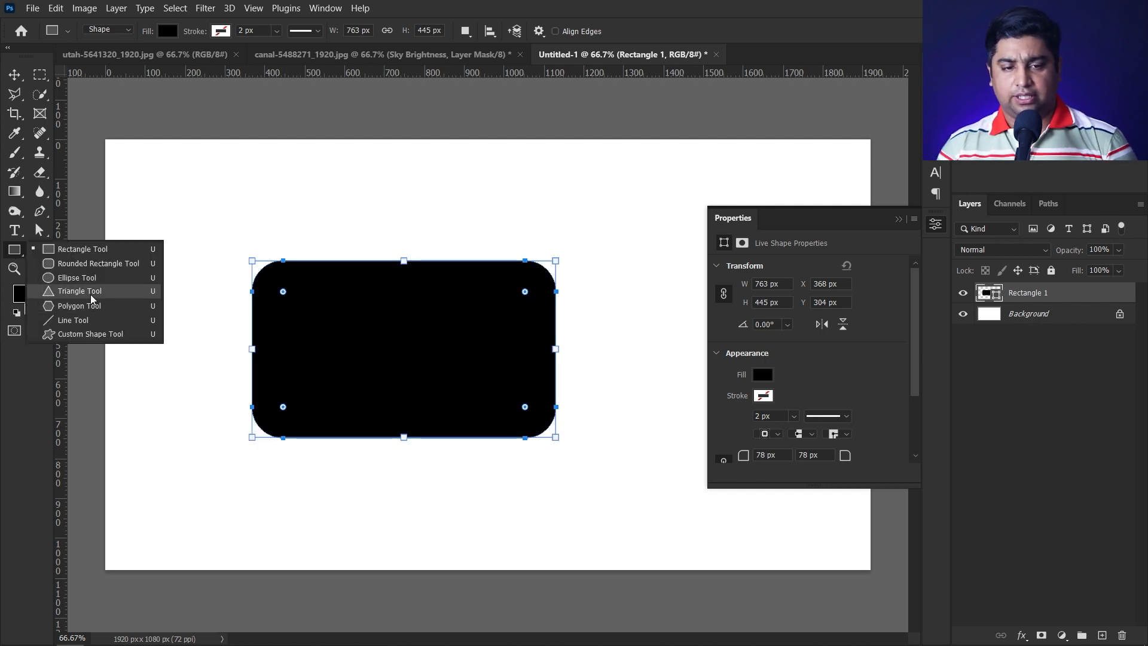
left_click(79, 306)
left_click_drag(655, 209, 565, 293)
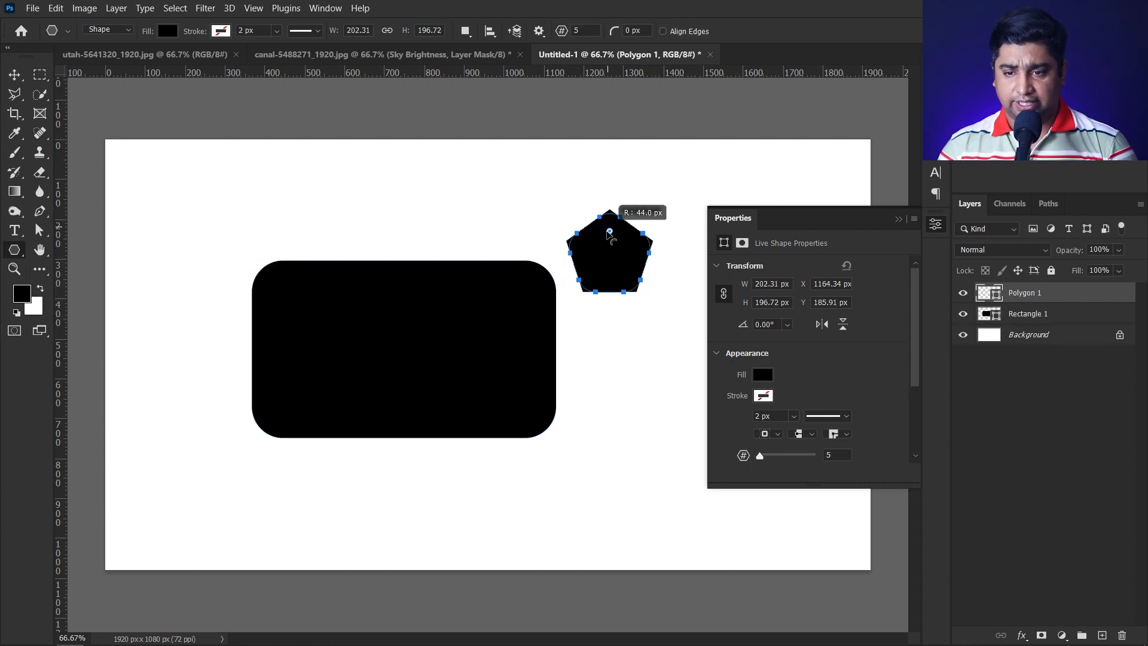
- Move the rounded rectangle up toward the canvas's upper left and shift the pentagon closer beside it
key("v")
left_click(482, 239)
left_click_drag(466, 343, 367, 285)
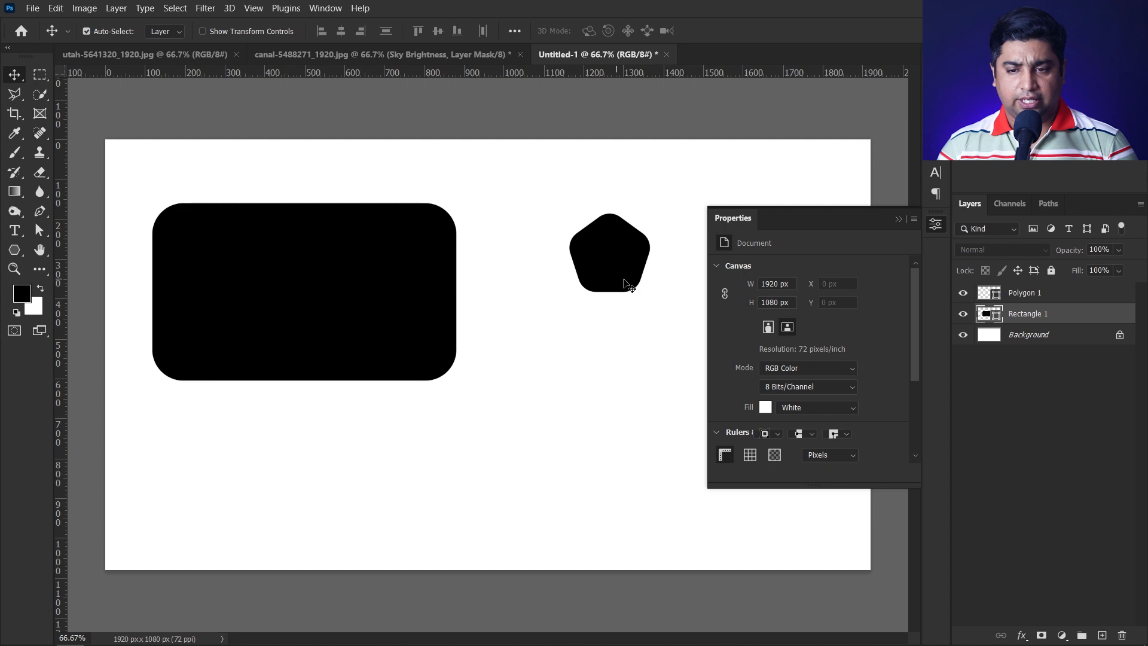
left_click_drag(620, 274, 555, 245)
- Draw a triangle about 343 × 297 px, round its corners about 43 px and place it directly below the pentagon
right_click(15, 249)
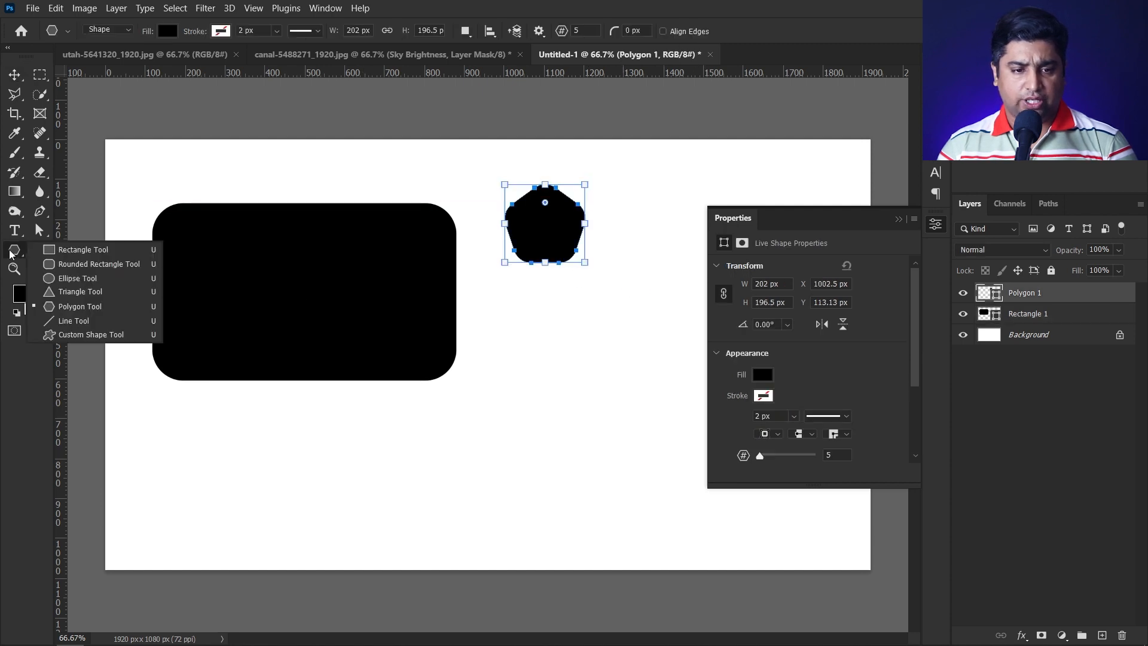
left_click(84, 292)
left_click_drag(590, 325, 454, 443)
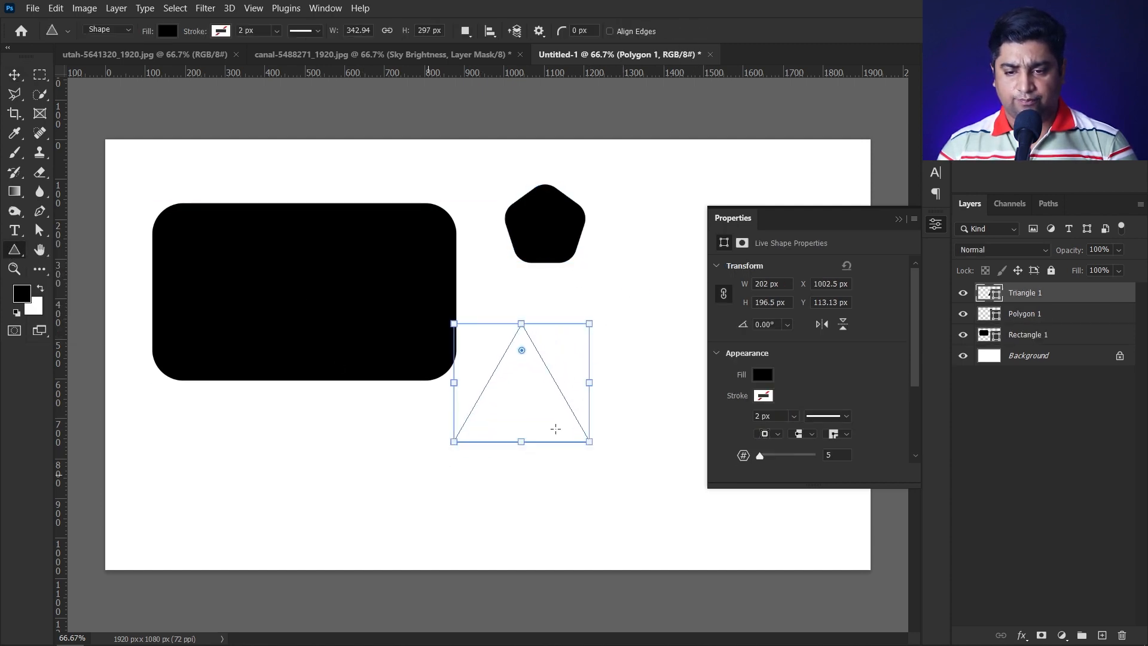
key("v")
left_click_drag(530, 409, 546, 380)
key("a")
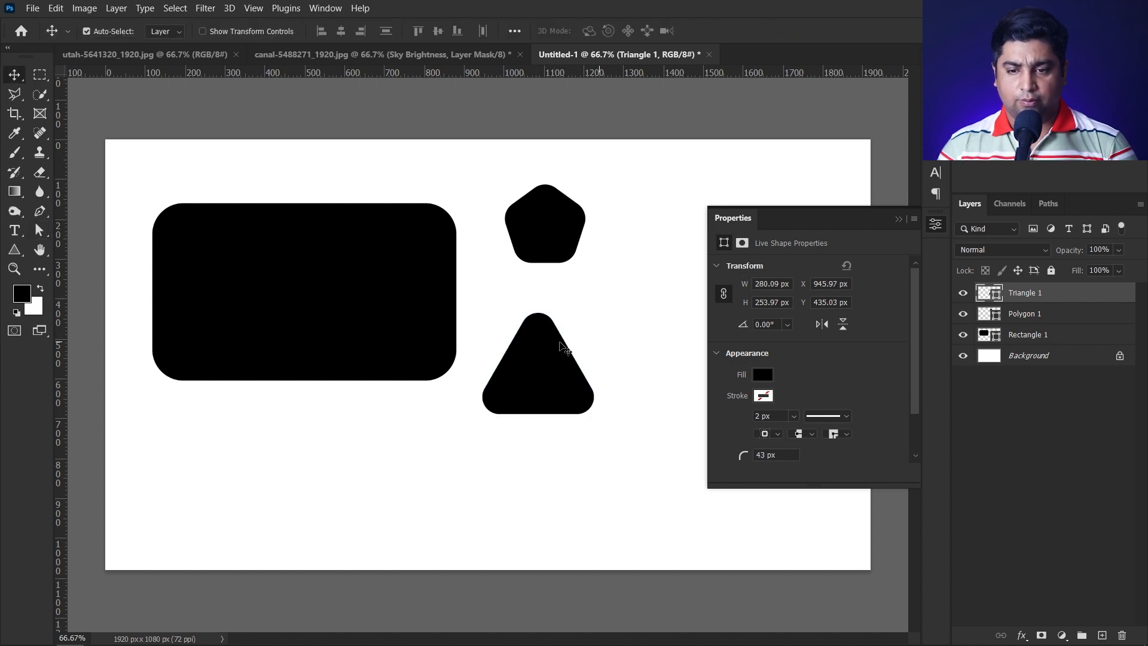
mouse_move(537, 354)
left_mouse_down()
mouse_move(561, 335)
mouse_move(545, 336)
left_mouse_up()
left_click(17, 255)
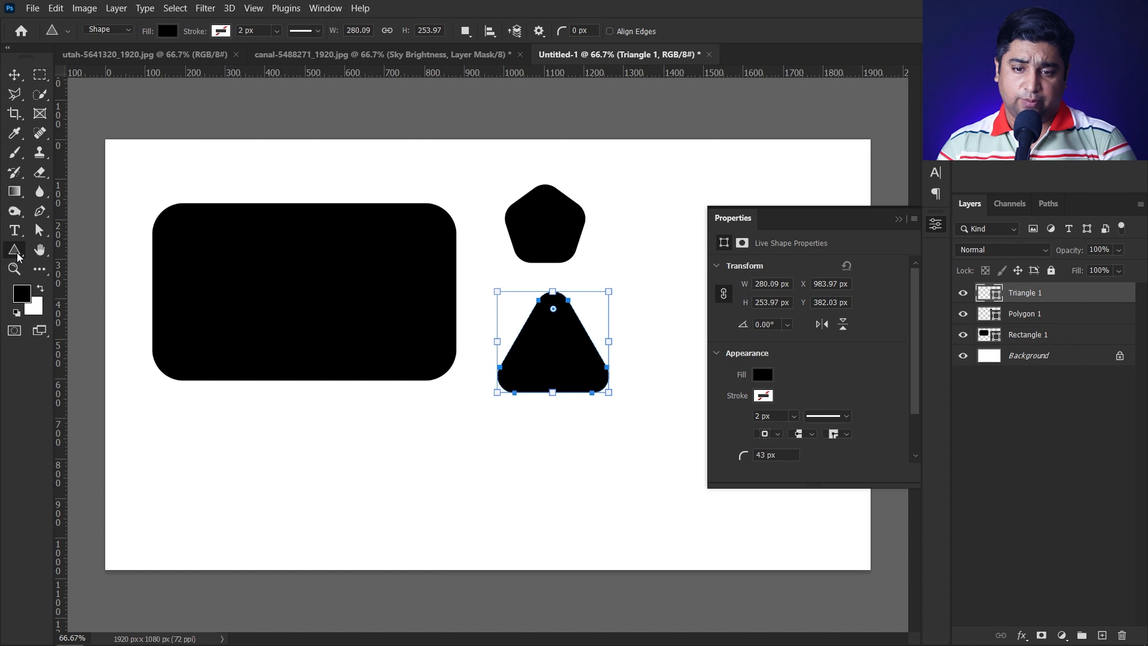
- Rotate the rounded rectangle to about -22.7° and narrow it from its right edge using the live shape handles
key("v")
left_click(353, 269)
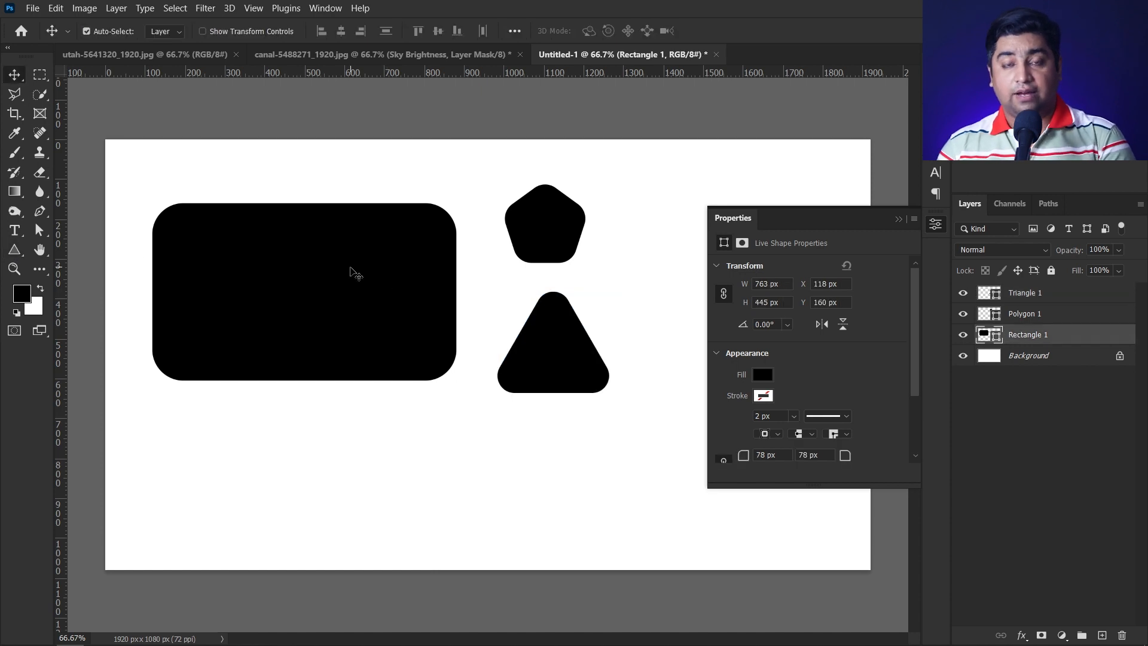
key("ctrl+t")
left_click_drag(482, 300, 454, 200)
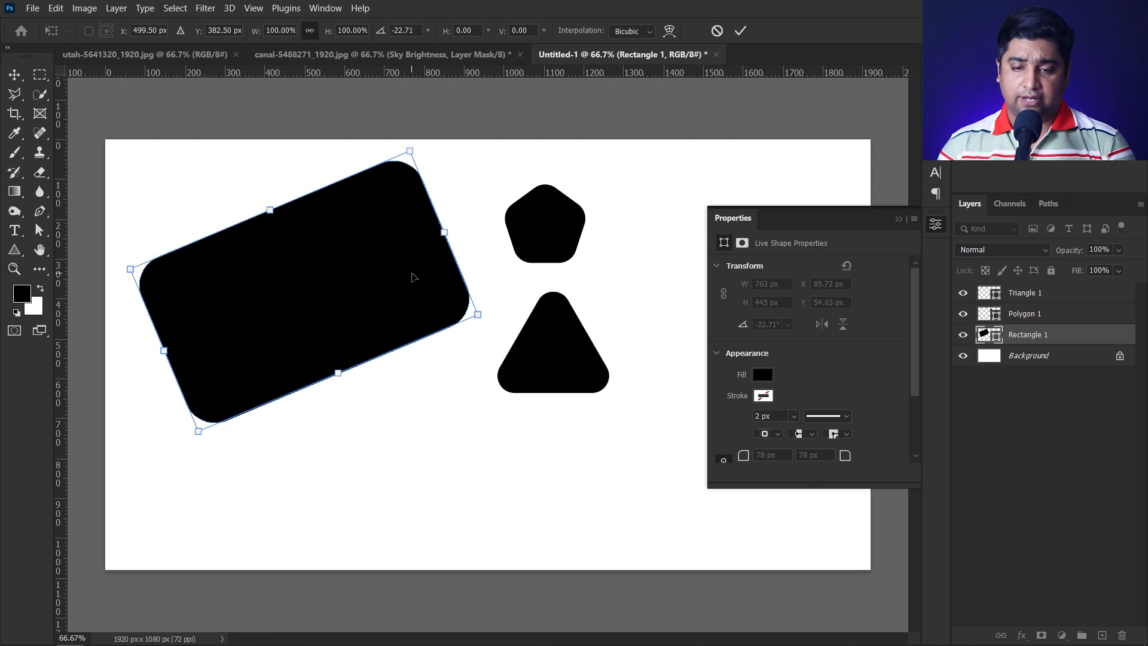
key("Return")
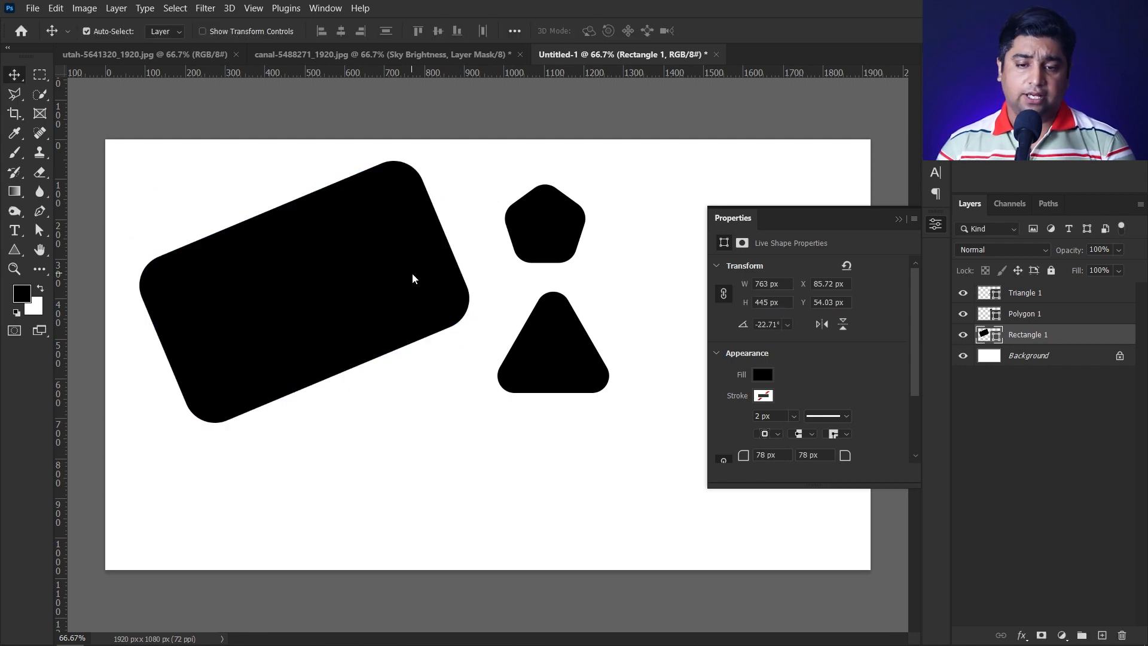
left_click(16, 251)
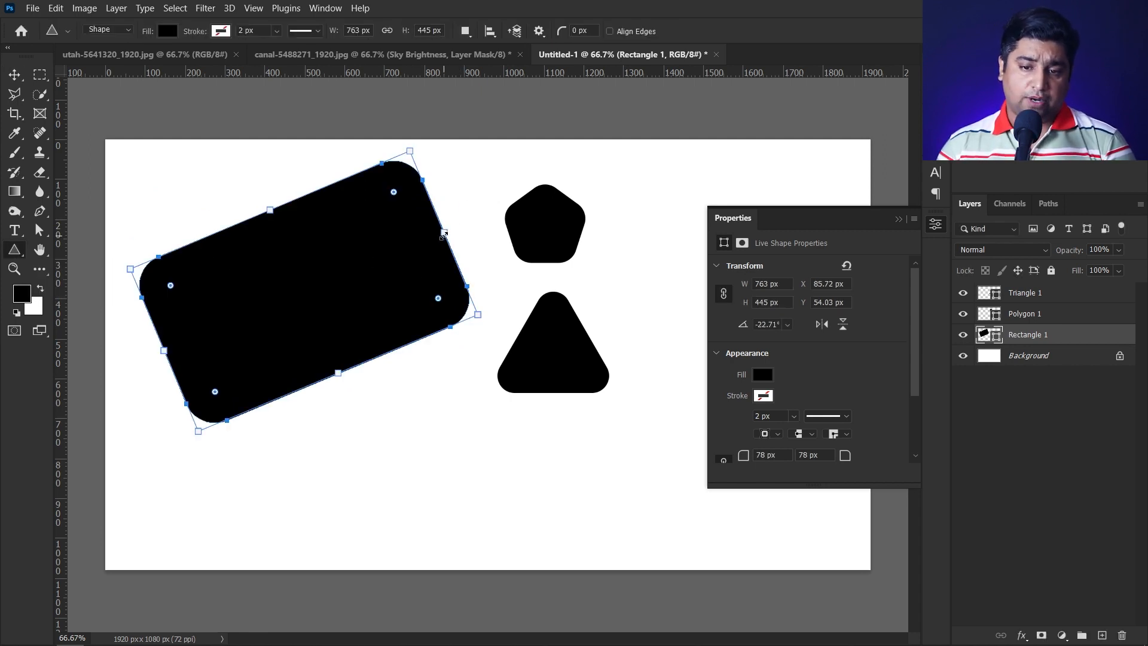
left_click_drag(443, 233, 356, 269)
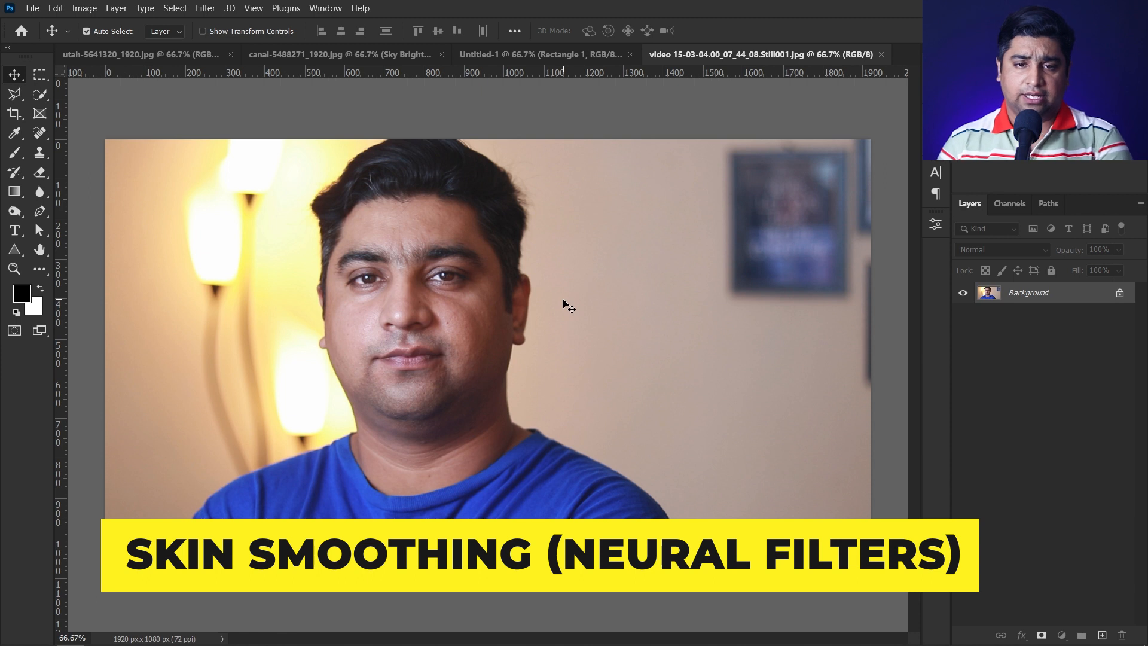
- Open Neural Filters for the portrait photo, skipping the tour, and toggle Skin Smoothing off and back on
left_click(207, 9)
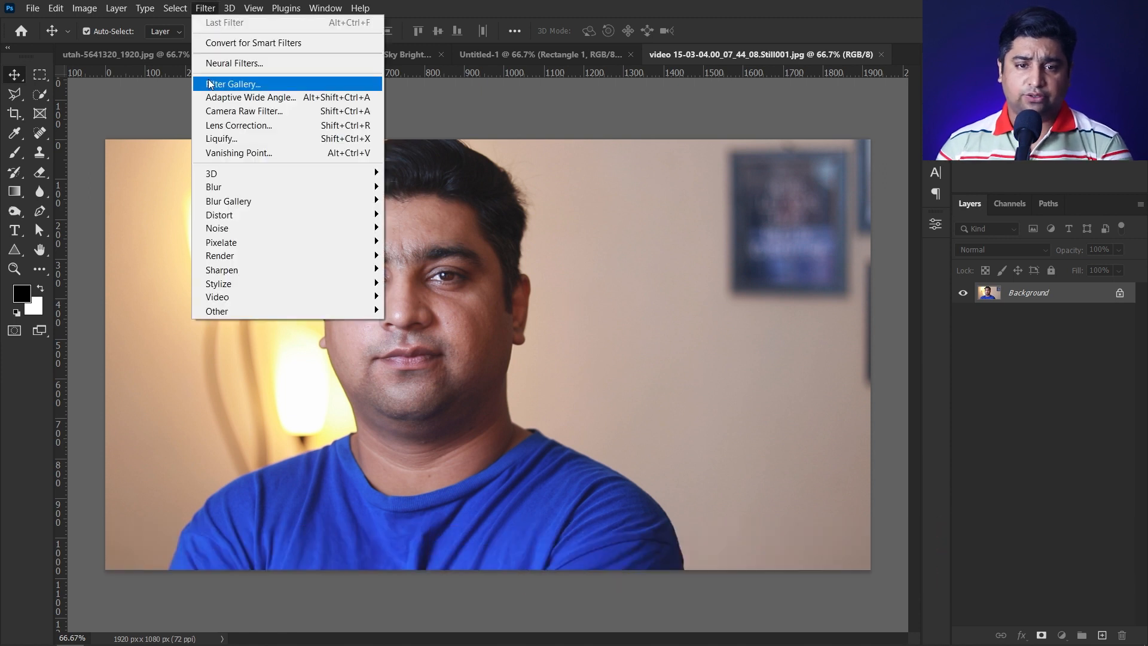
left_click(234, 62)
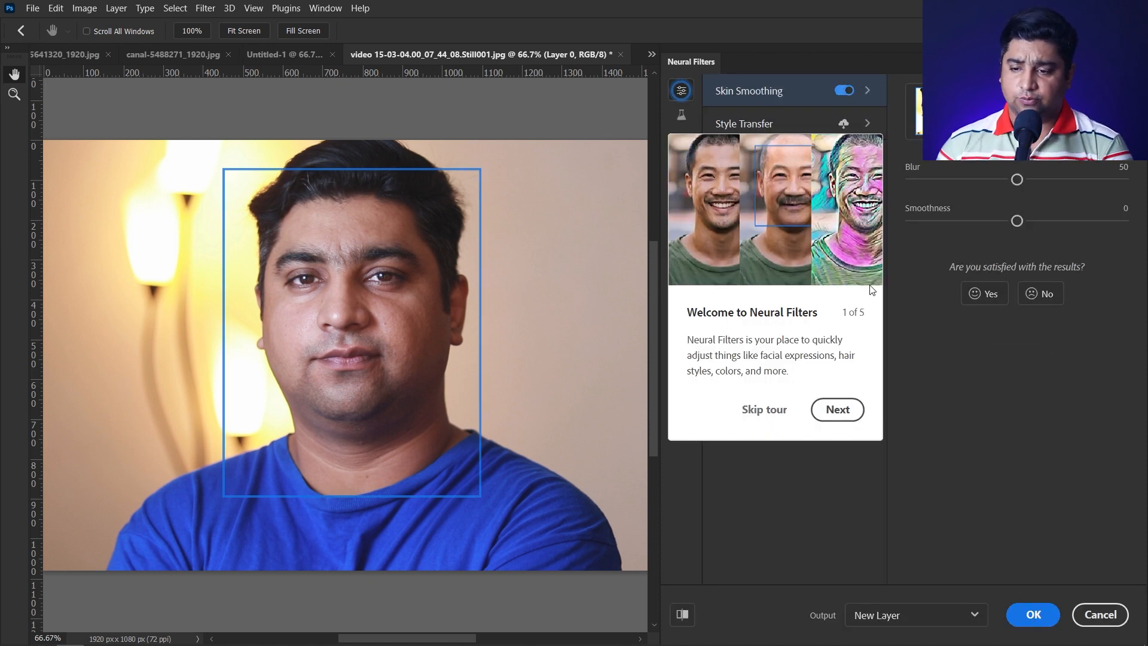
left_click(772, 410)
left_click(843, 91)
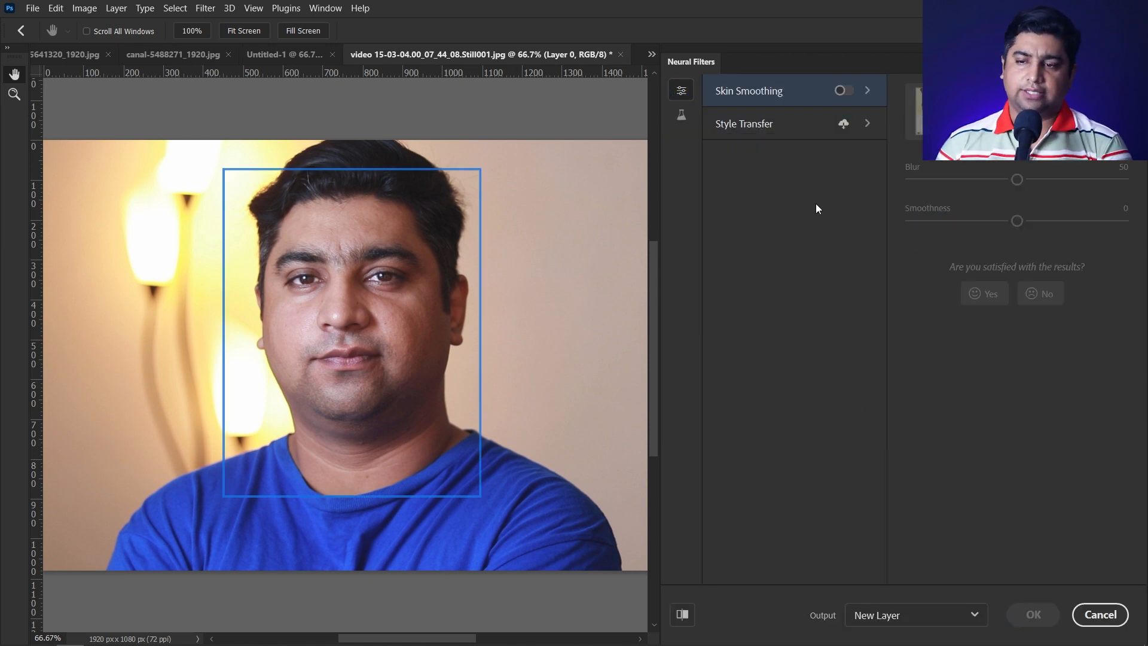
left_click(843, 91)
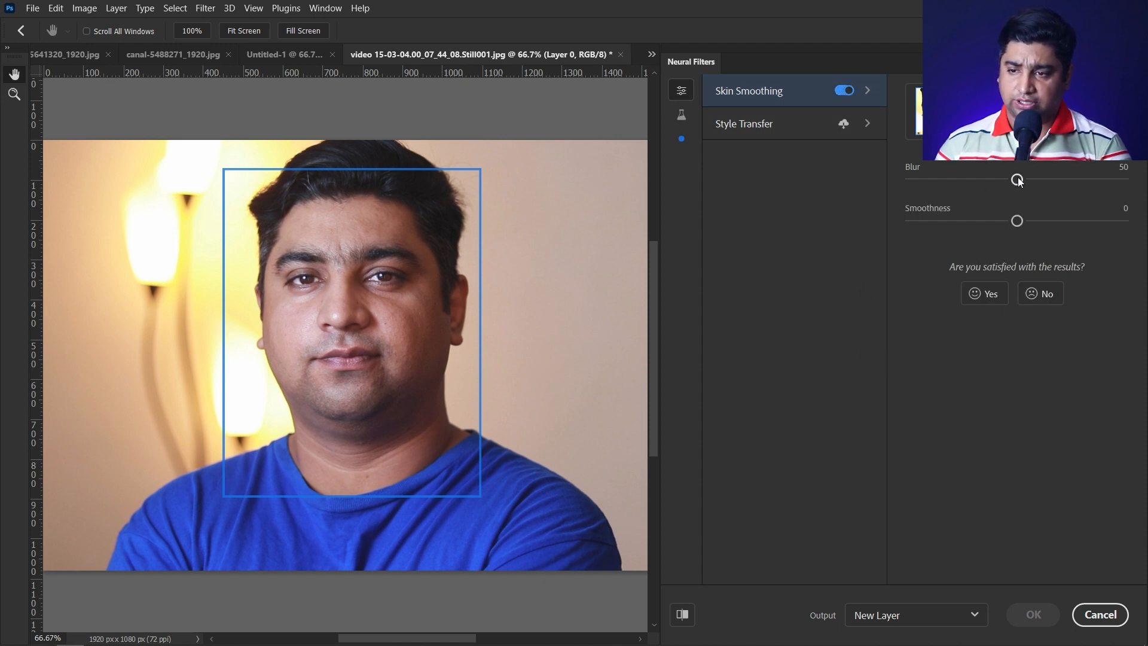
- Try different Skin Smoothing blur strengths on the face, ending with Blur at 57
left_click_drag(1017, 180, 972, 180)
left_click(14, 94)
left_click_drag(361, 310, 407, 319)
mouse_move(975, 181)
left_mouse_down()
mouse_move(910, 186)
mouse_move(1100, 175)
mouse_move(992, 179)
left_mouse_up()
left_click_drag(995, 179, 1031, 179)
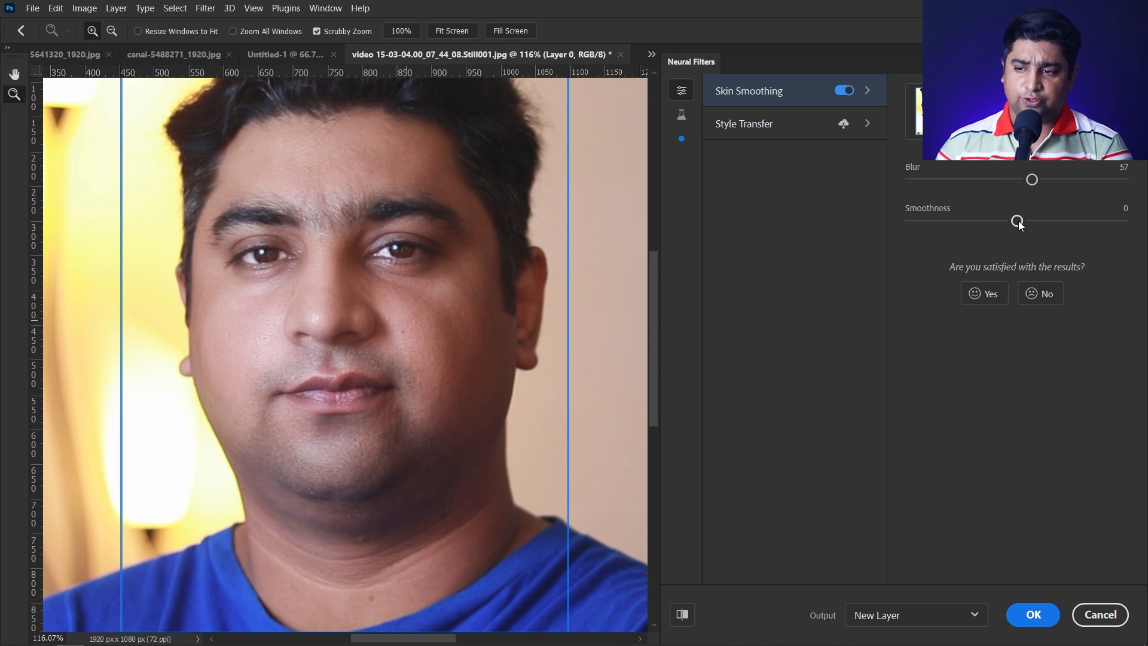
- Set Skin Smoothing's Smoothness to 3 and Blur to about 40, and apply the filter as a new layer
left_click_drag(1017, 221, 933, 222)
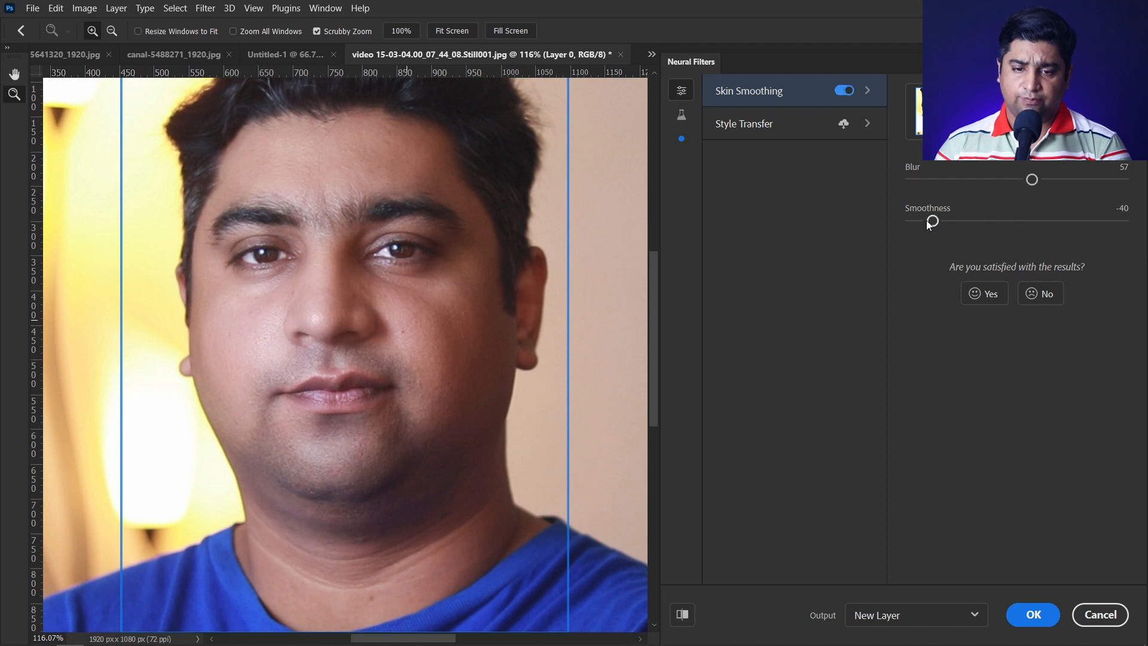
left_click_drag(1017, 221, 1024, 222)
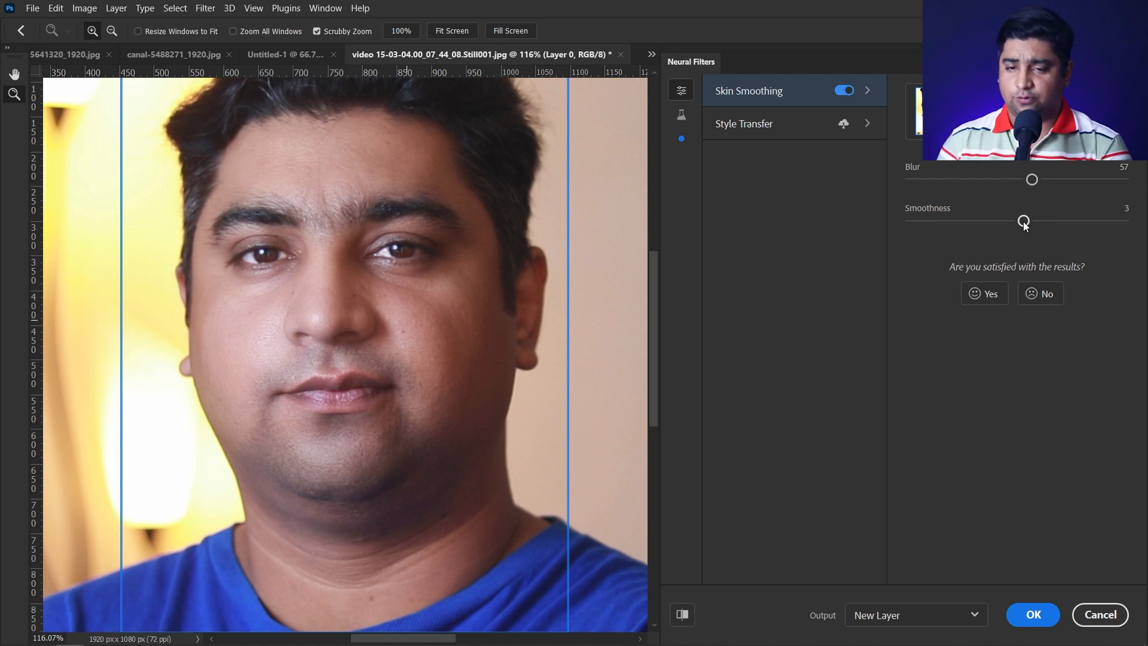
left_click_drag(1032, 179, 992, 179)
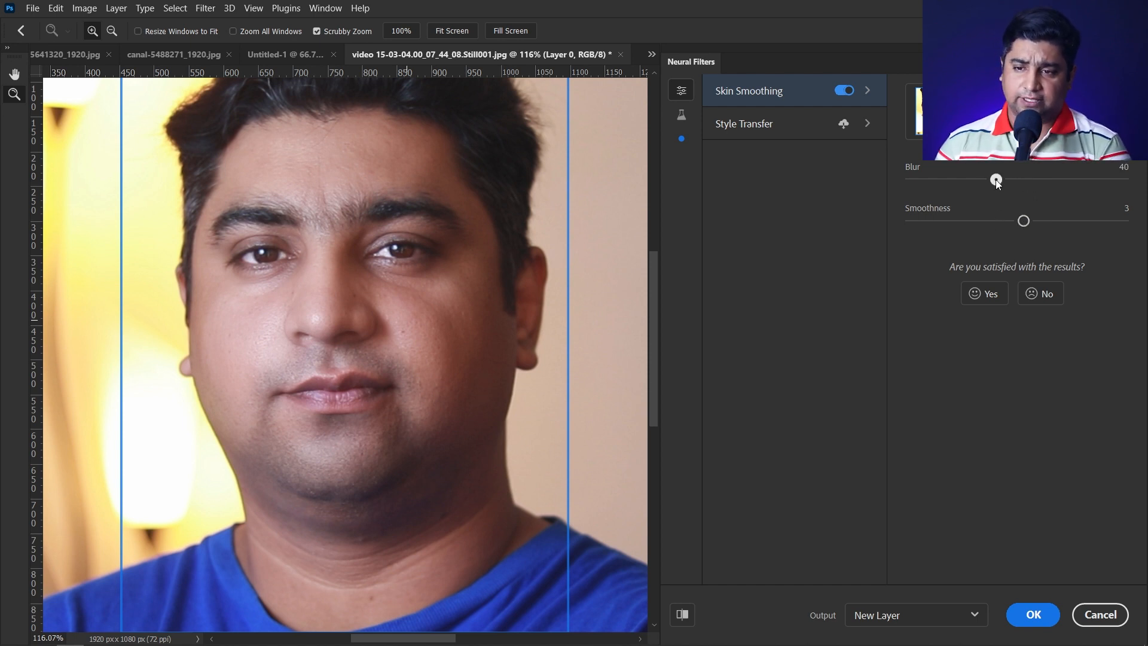
left_click(1034, 616)
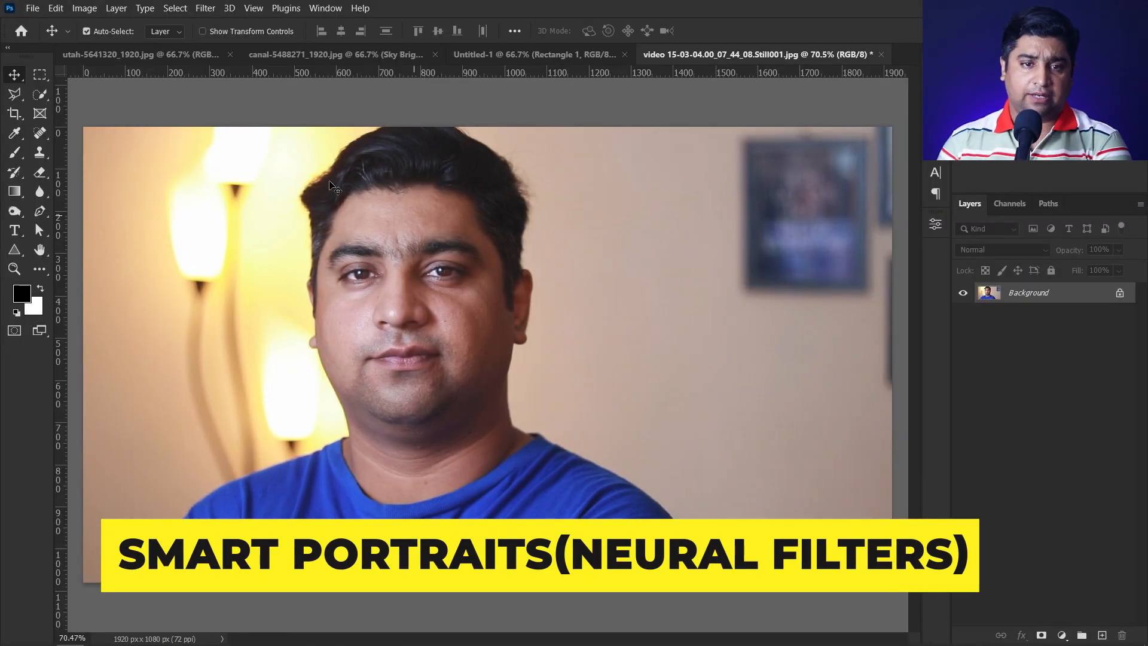
- Open Neural Filters for the original portrait and enable the beta Smart Portrait filter
left_click(205, 7)
left_click(248, 62)
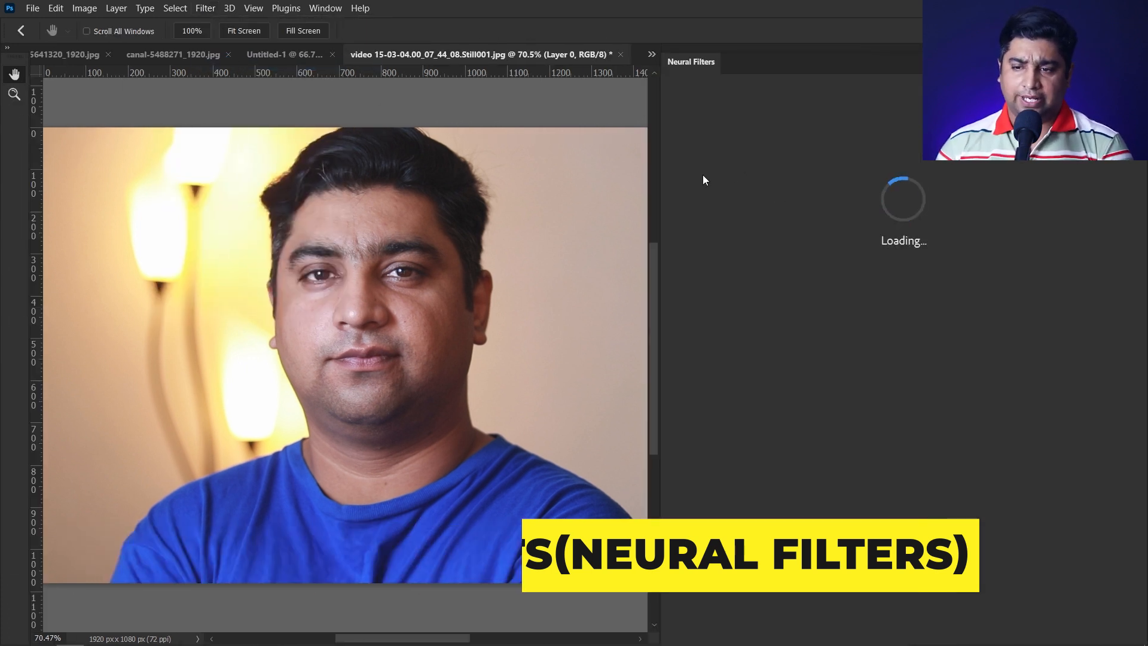
left_click(681, 115)
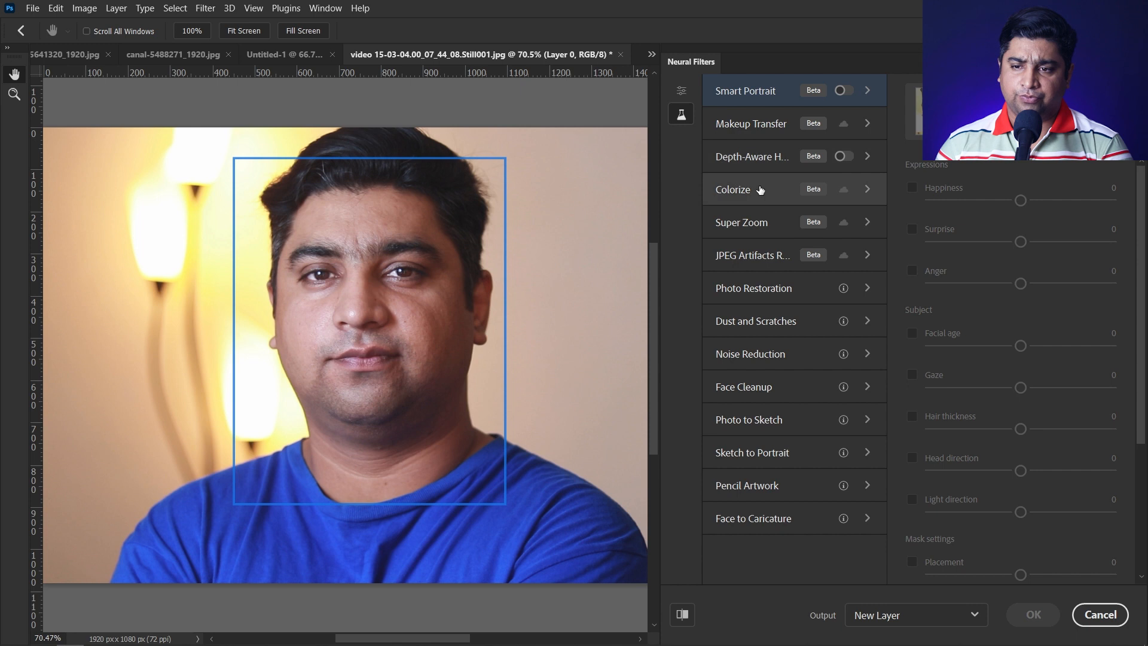
left_click(842, 91)
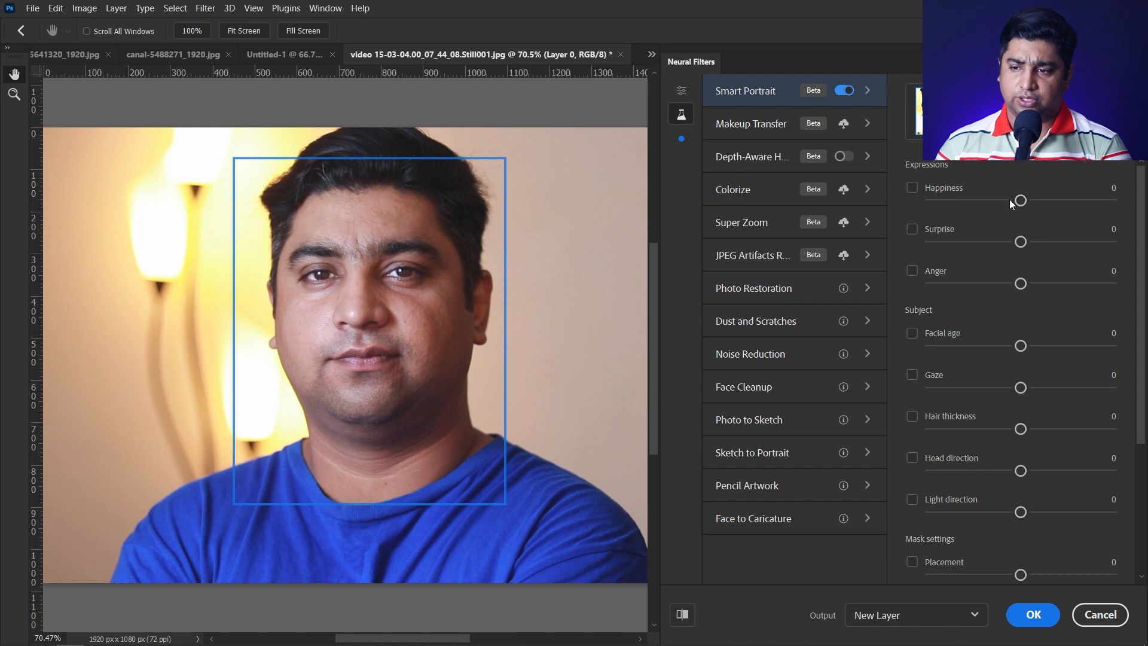
- Try Smart Portrait's Happiness at 11 and switch that adjustment back off
left_click_drag(1020, 205, 1041, 202)
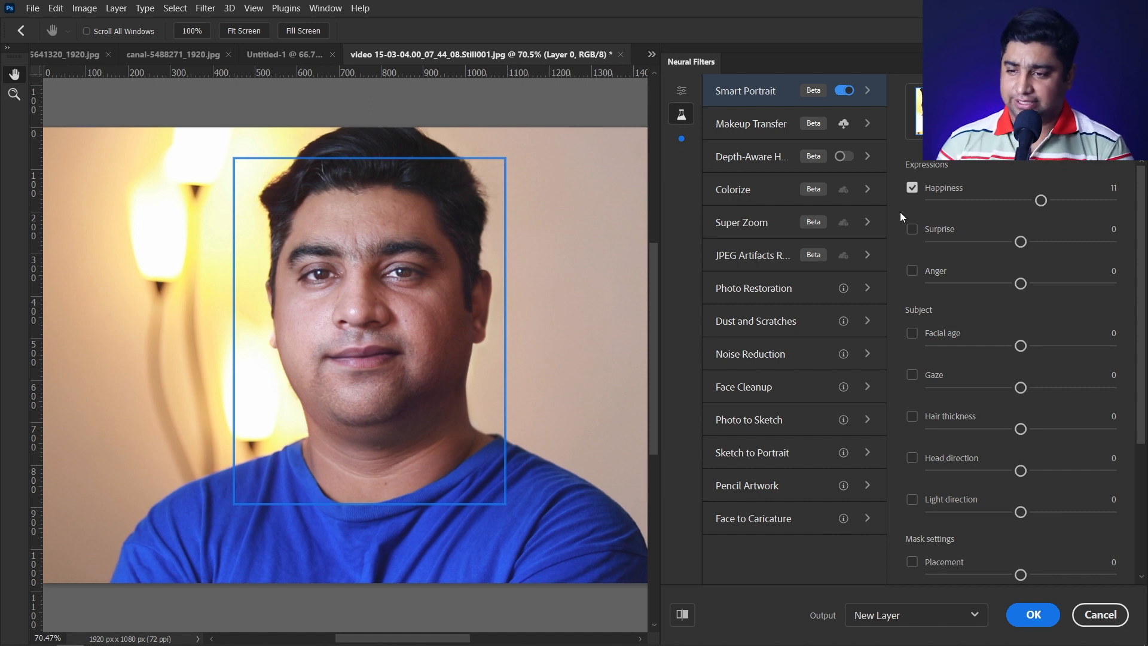
left_click(913, 187)
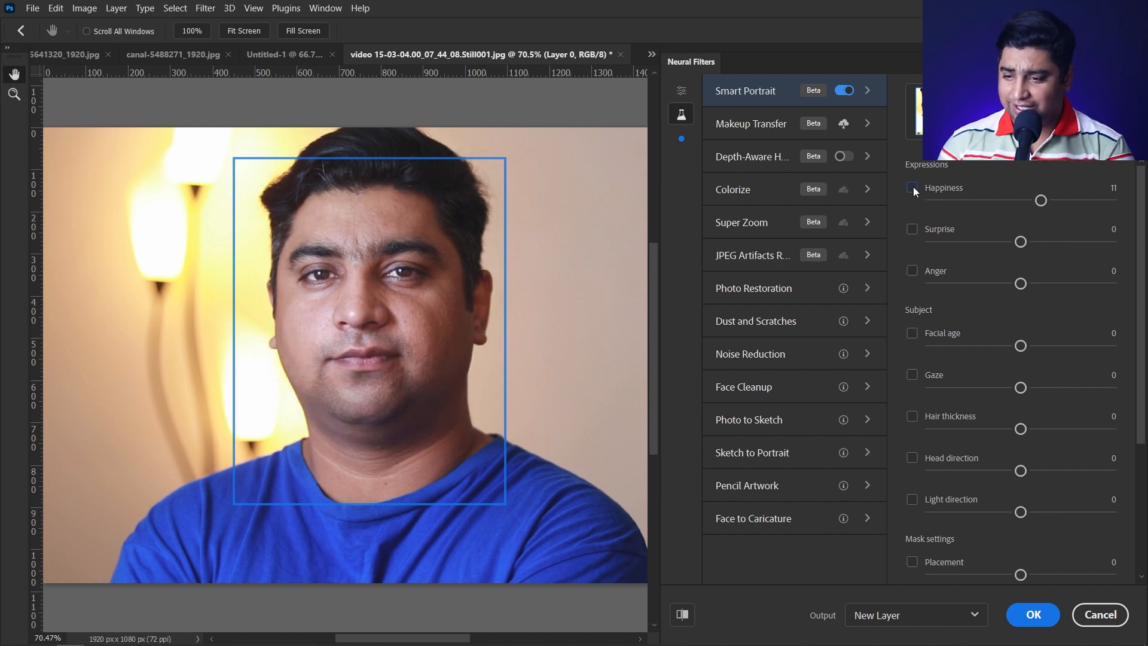
- Set Smart Portrait's Facial age to -47 and Hair thickness to 15
left_click_drag(1021, 345, 988, 345)
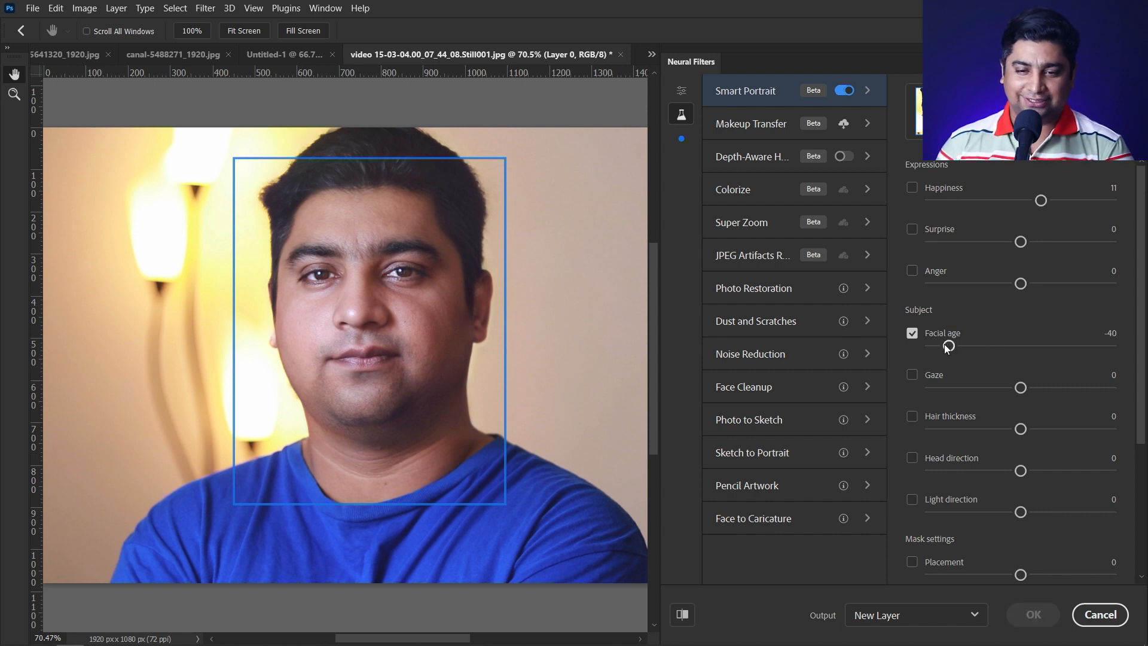
left_click_drag(943, 349, 932, 350)
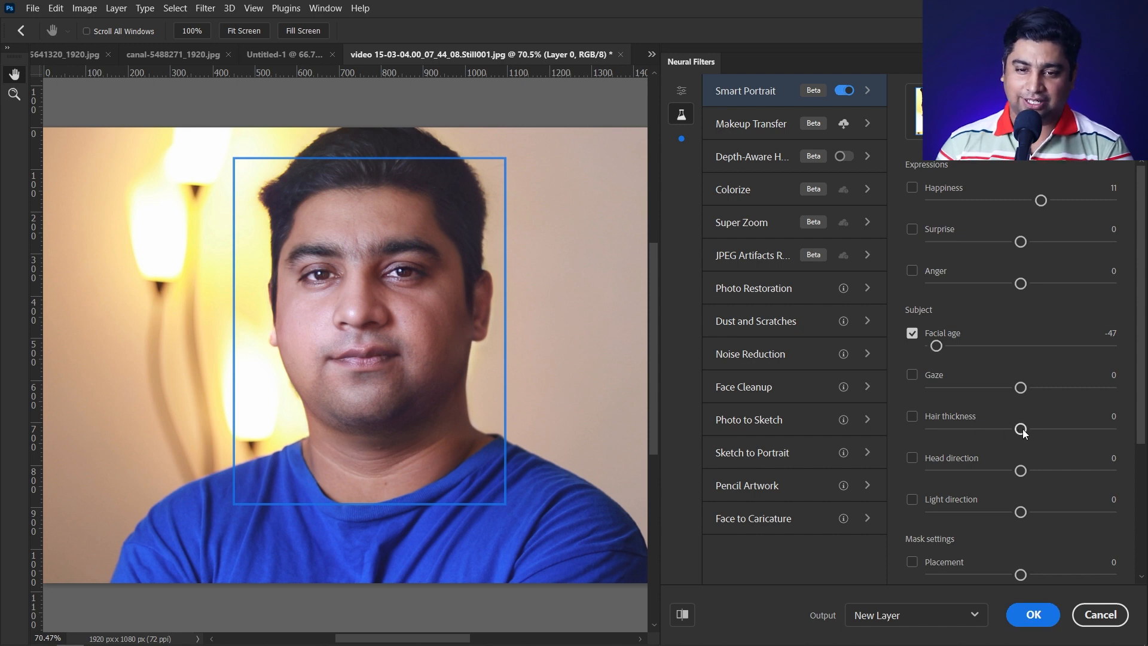
left_click_drag(976, 430, 1050, 428)
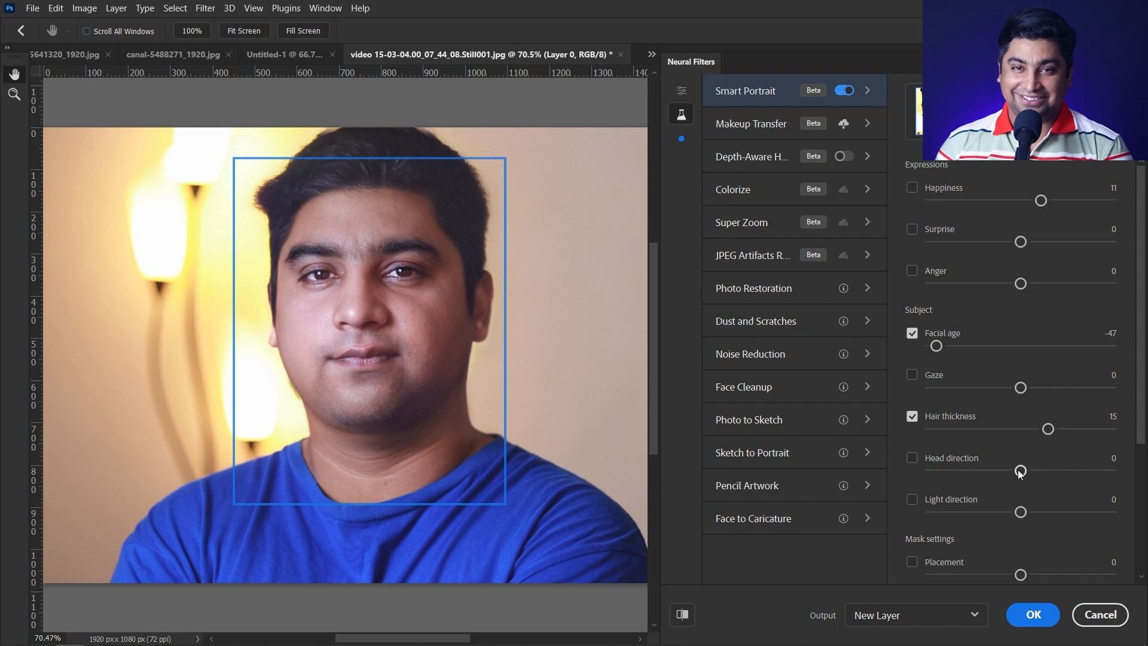
- Try Smart Portrait's Head direction at 10 and at -4, and disable the Head direction adjustment
left_click_drag(1033, 472, 1041, 474)
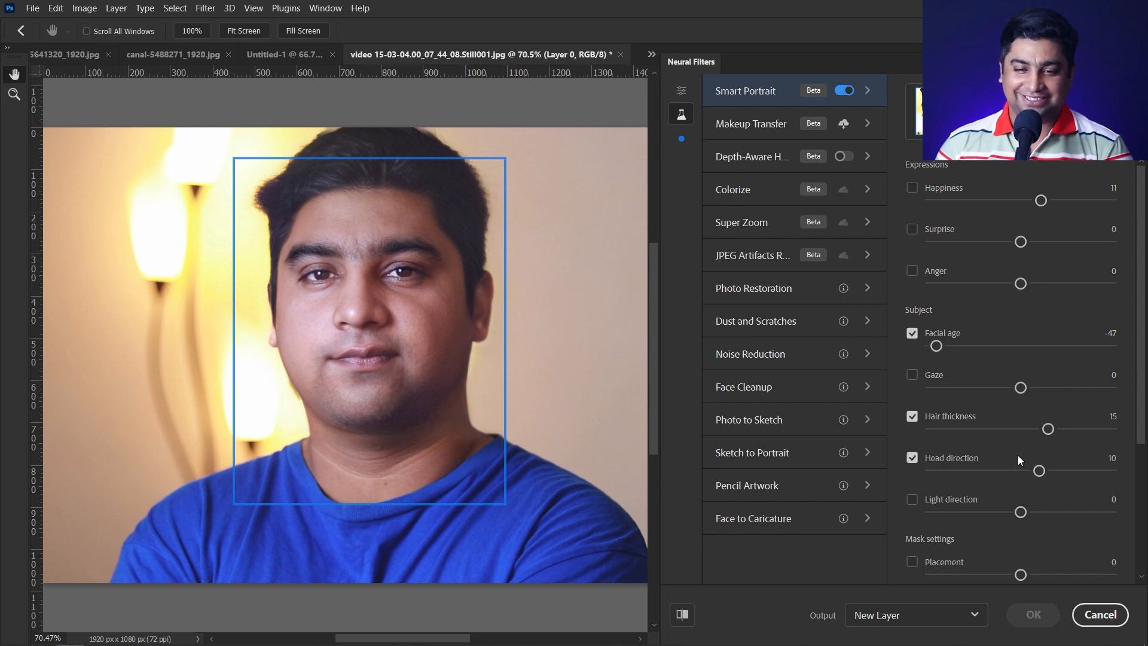
left_click_drag(1059, 471, 1016, 473)
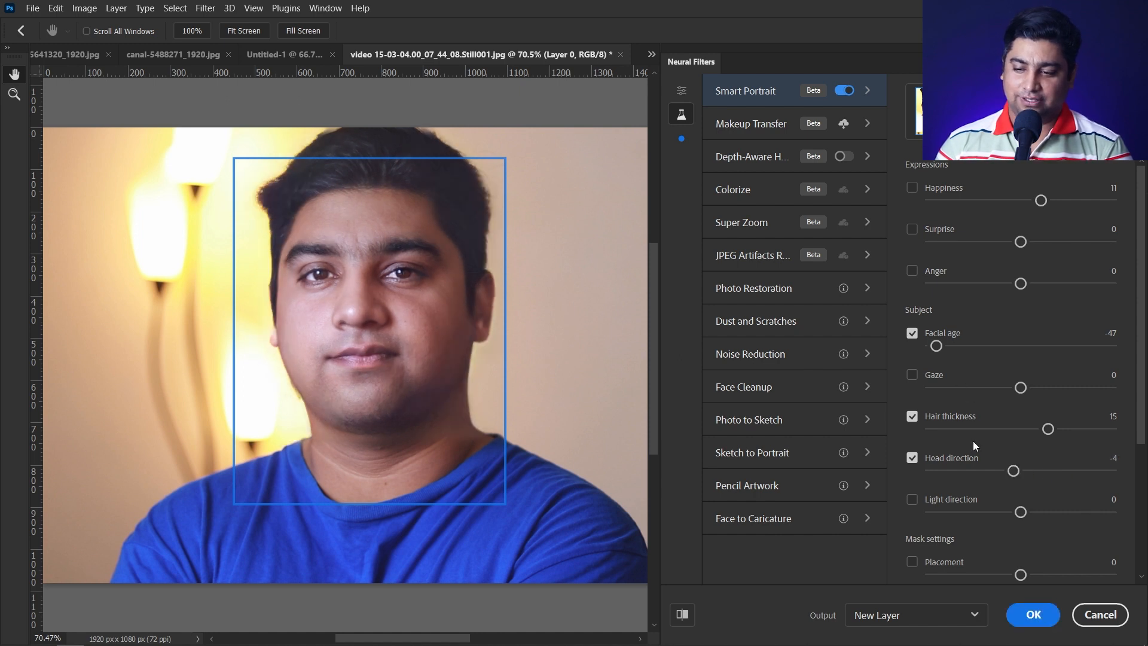
scroll(973, 440, "down", 3)
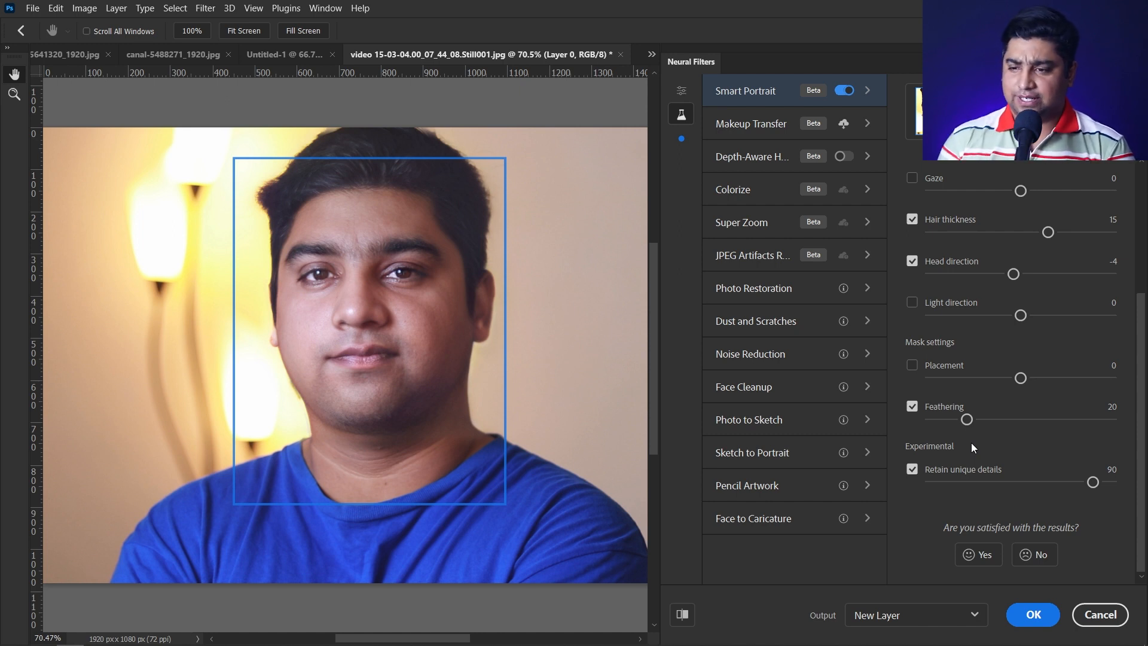
scroll(927, 299, "up", 3)
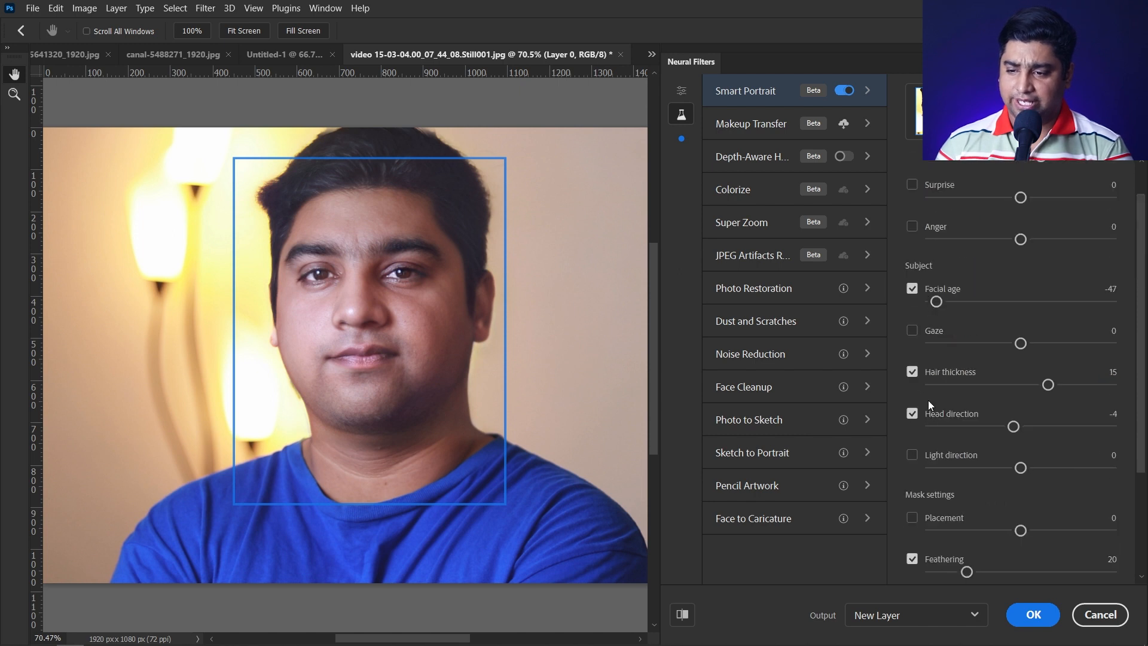
left_click(912, 414)
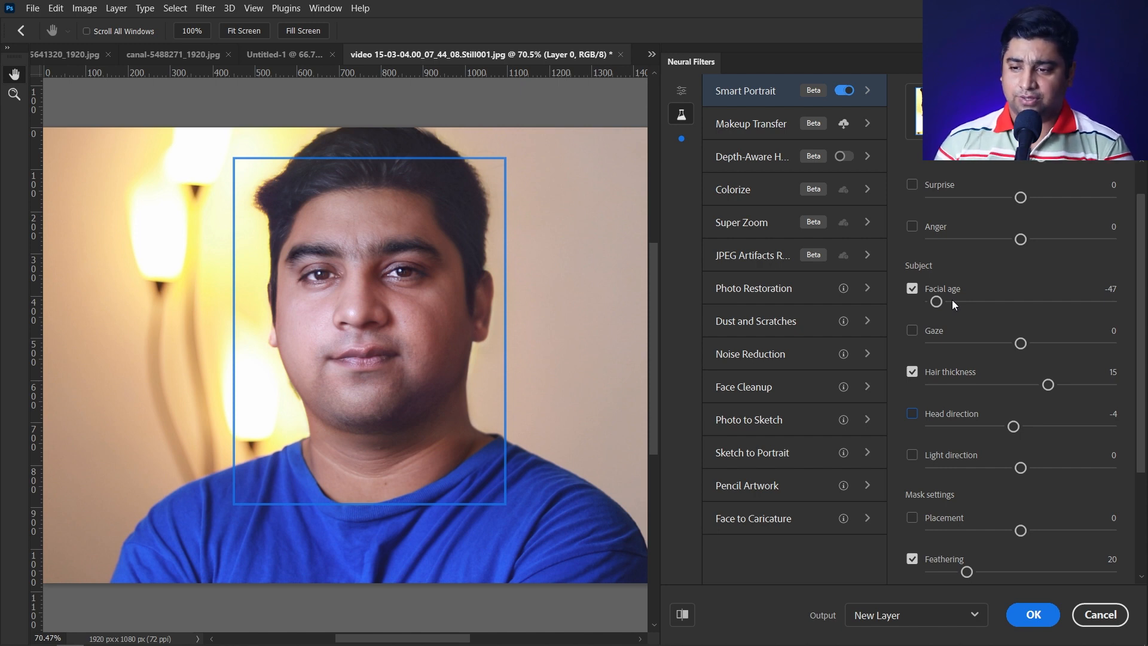
- Age the face by setting Facial age to 29 and apply Smart Portrait as a new layer
left_click(1078, 304)
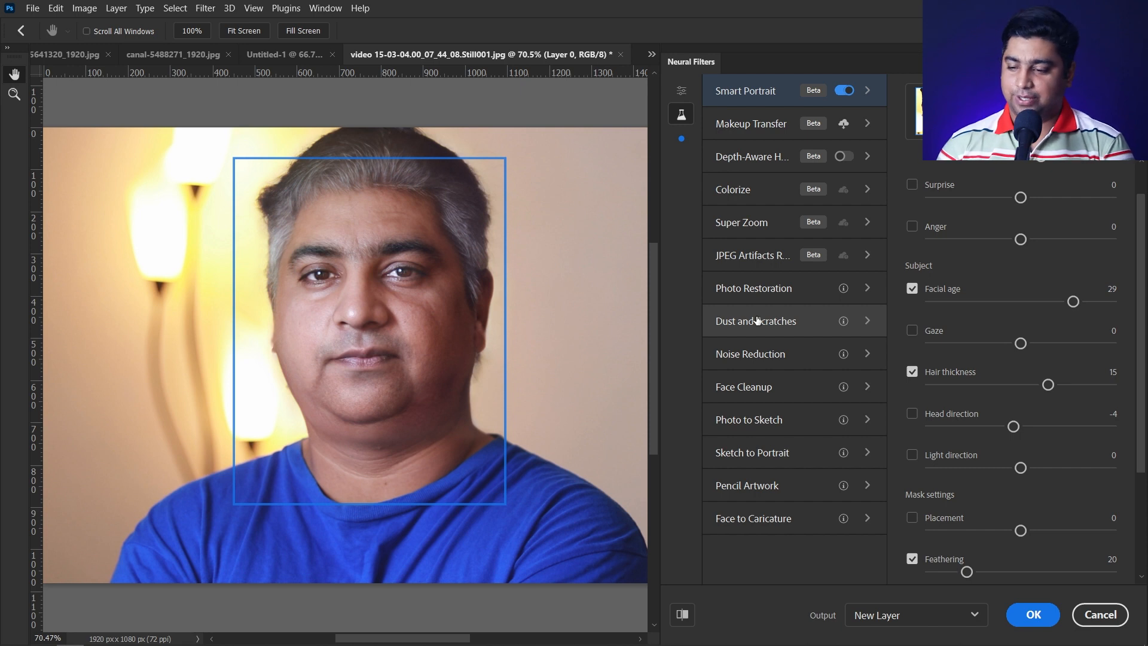
left_click(1056, 620)
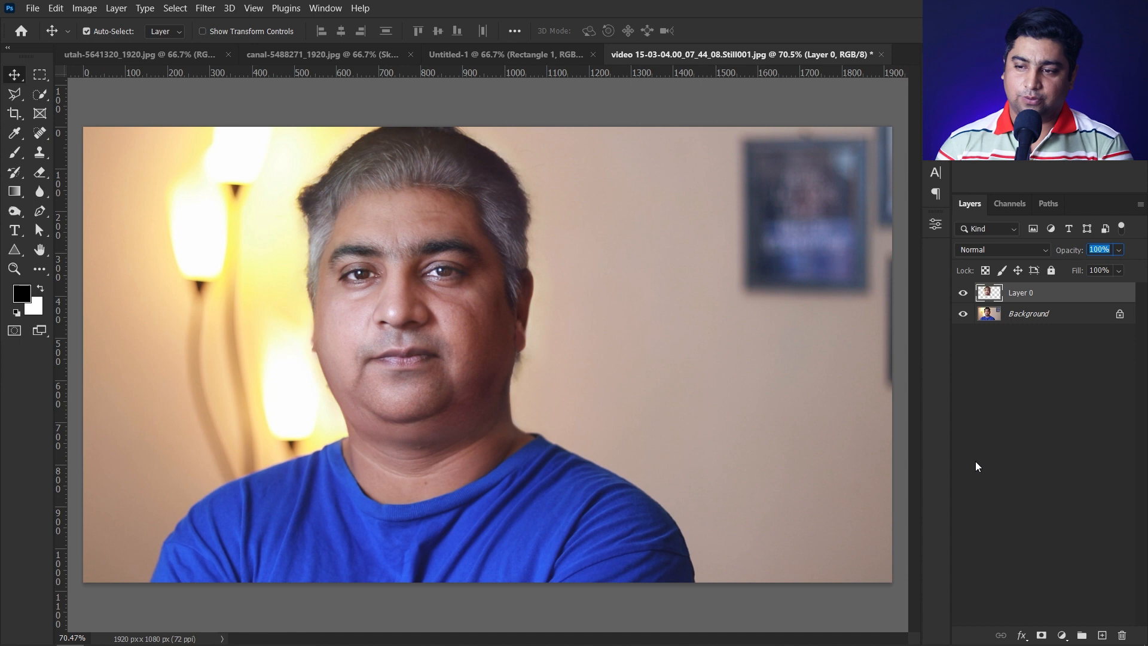
- Toggle the visibility of the Background and the filtered face layer to compare the portrait before and after aging
left_click(962, 315)
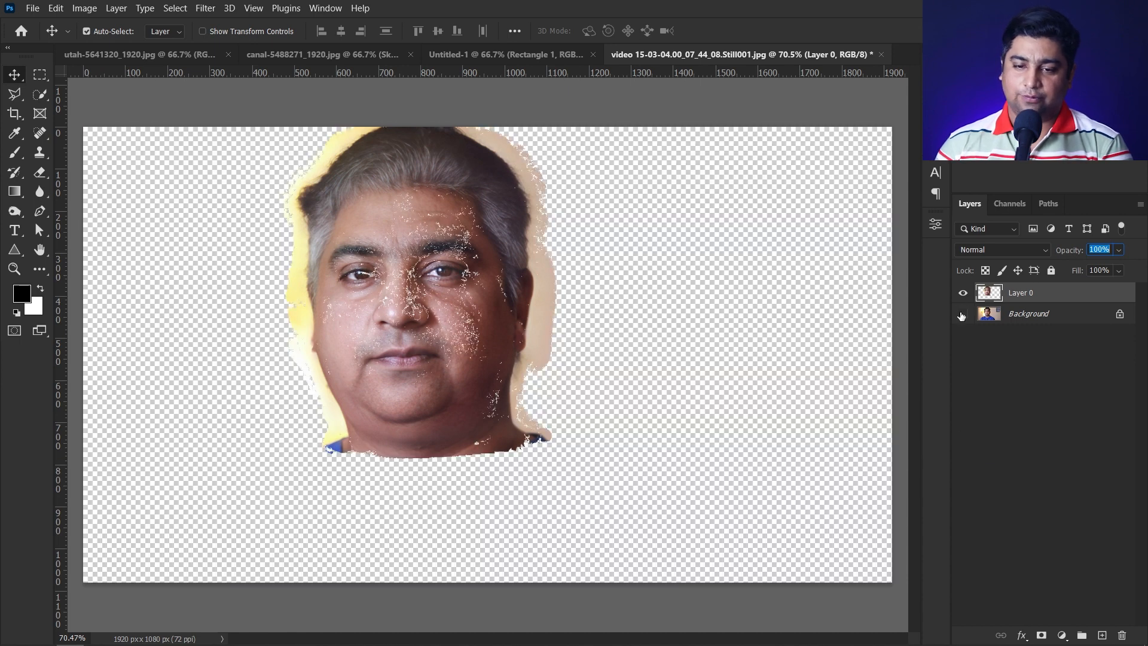
left_click(962, 295)
left_click(962, 294)
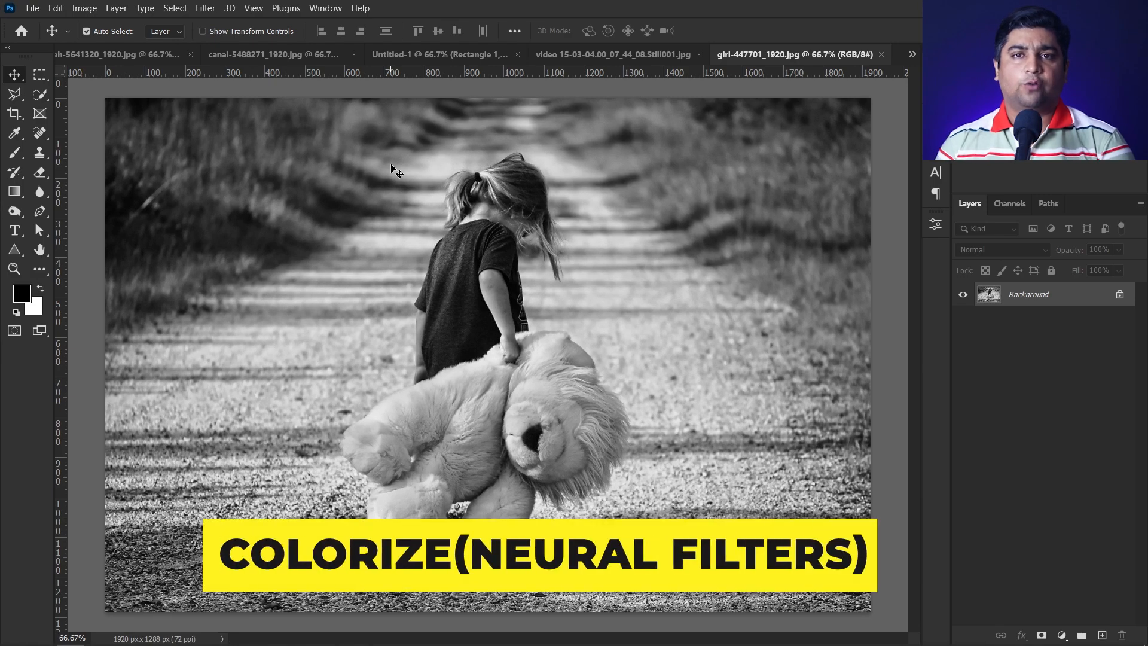
- Open Neural Filters for the black-and-white photo of the girl with the plush lion and enable Colorize
left_click(205, 8)
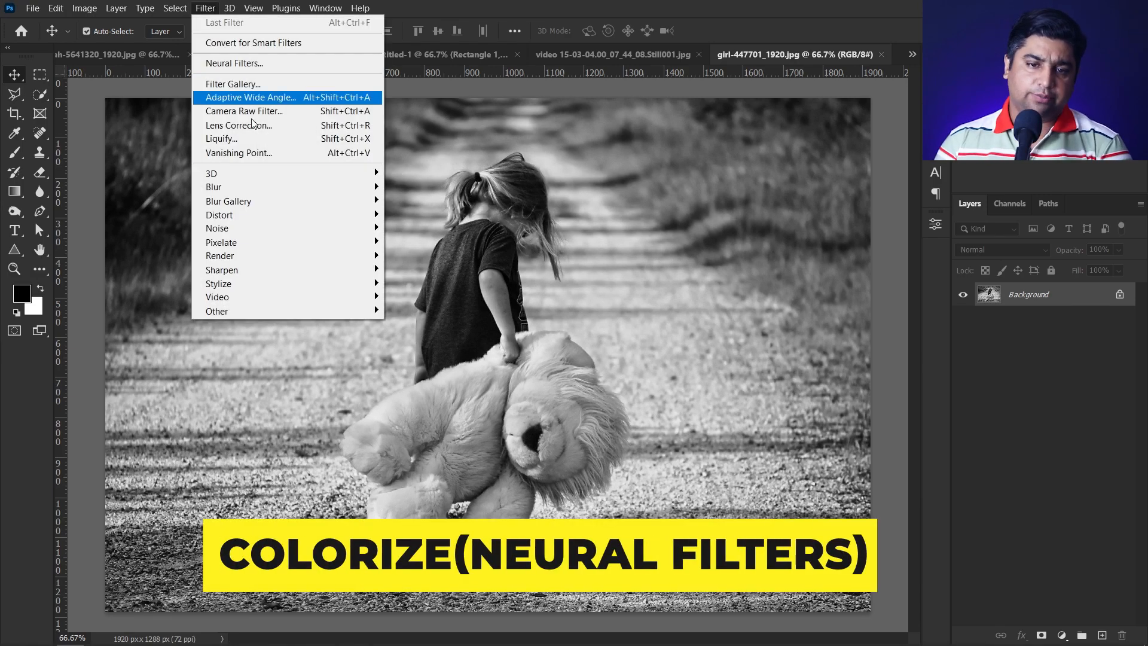
left_click(244, 65)
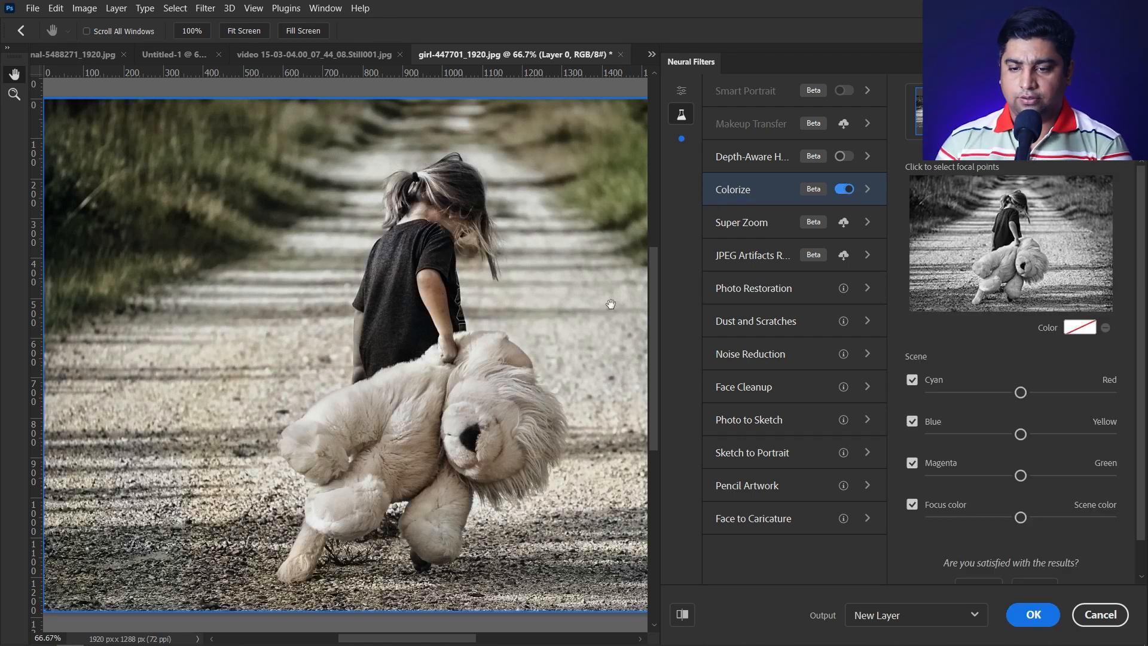
left_click_drag(443, 293, 372, 294)
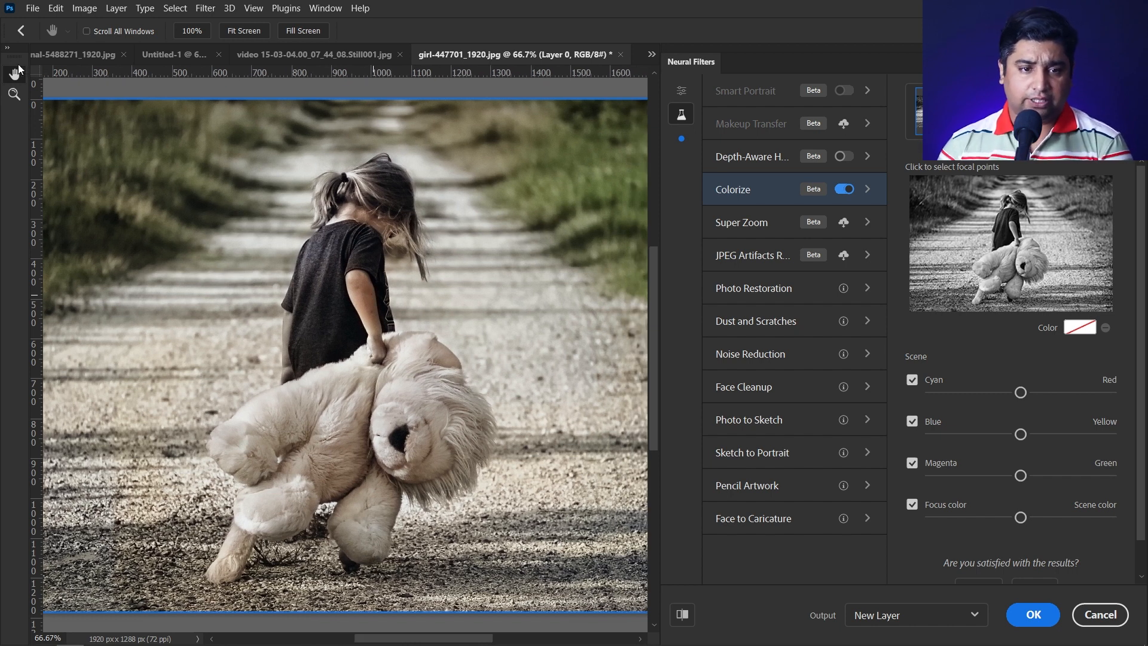
left_click(14, 94)
left_click_drag(281, 219, 248, 220)
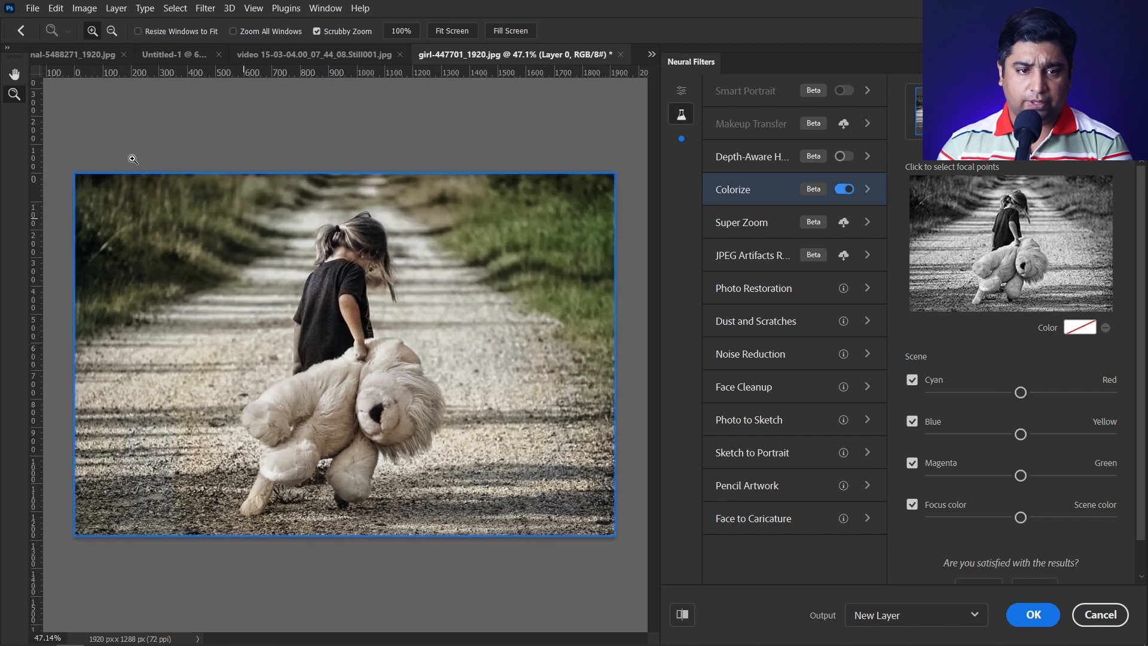
left_click(14, 73)
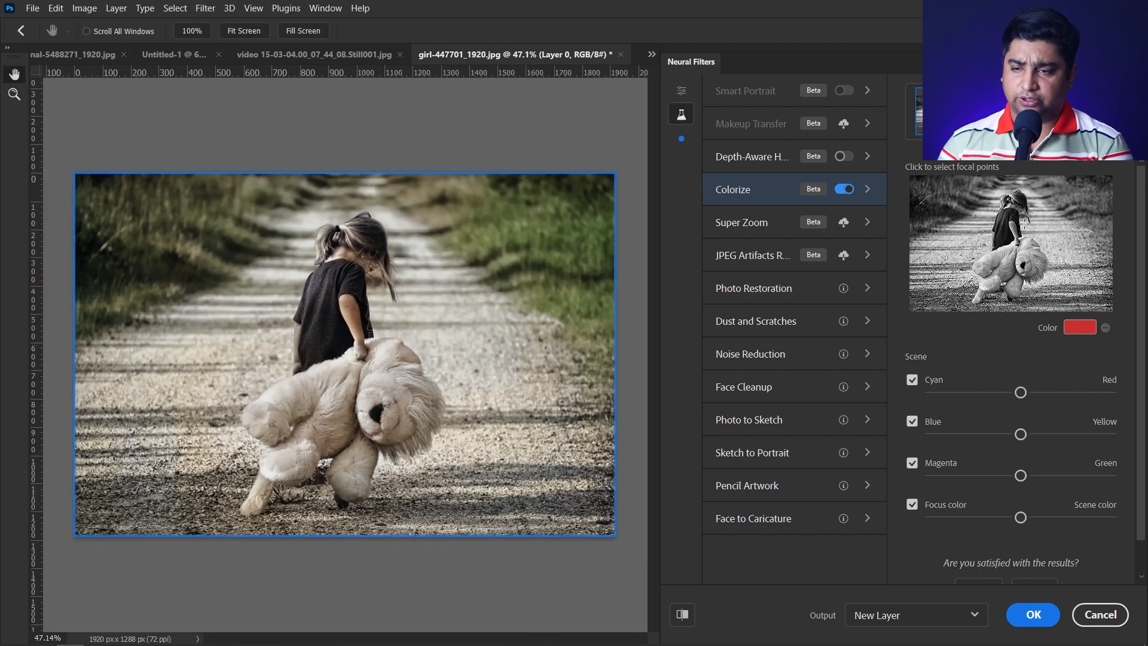
- Add a Colorize focal point on the grass right of the road and set its color to green 58cd2f
left_click(1086, 198)
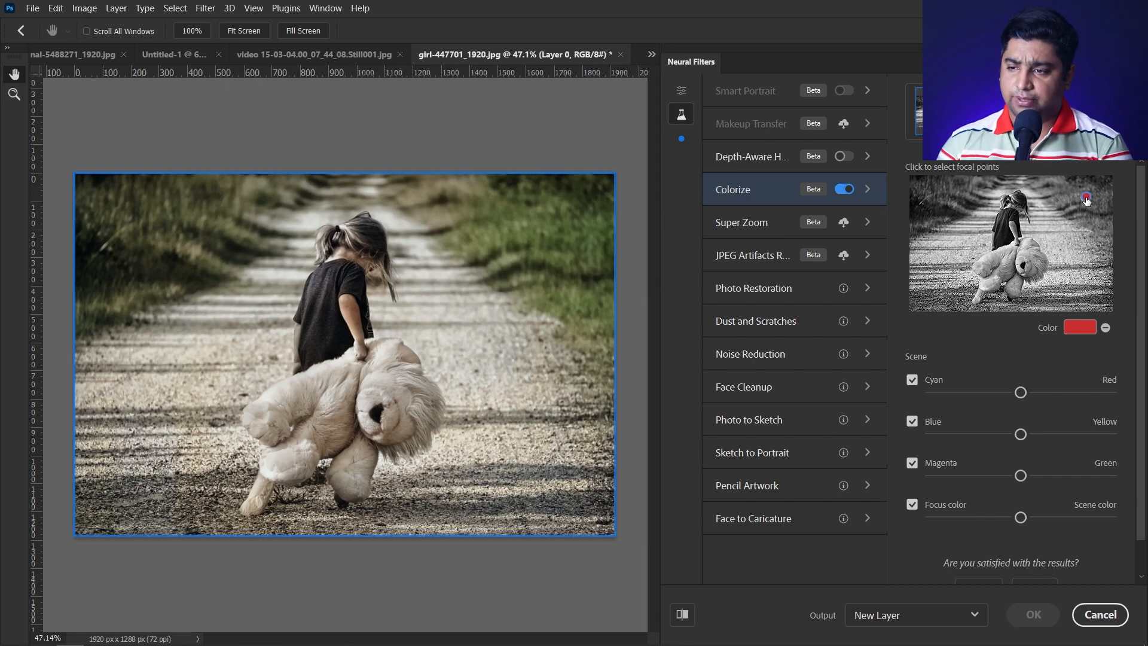
left_click(1083, 327)
left_click(906, 308)
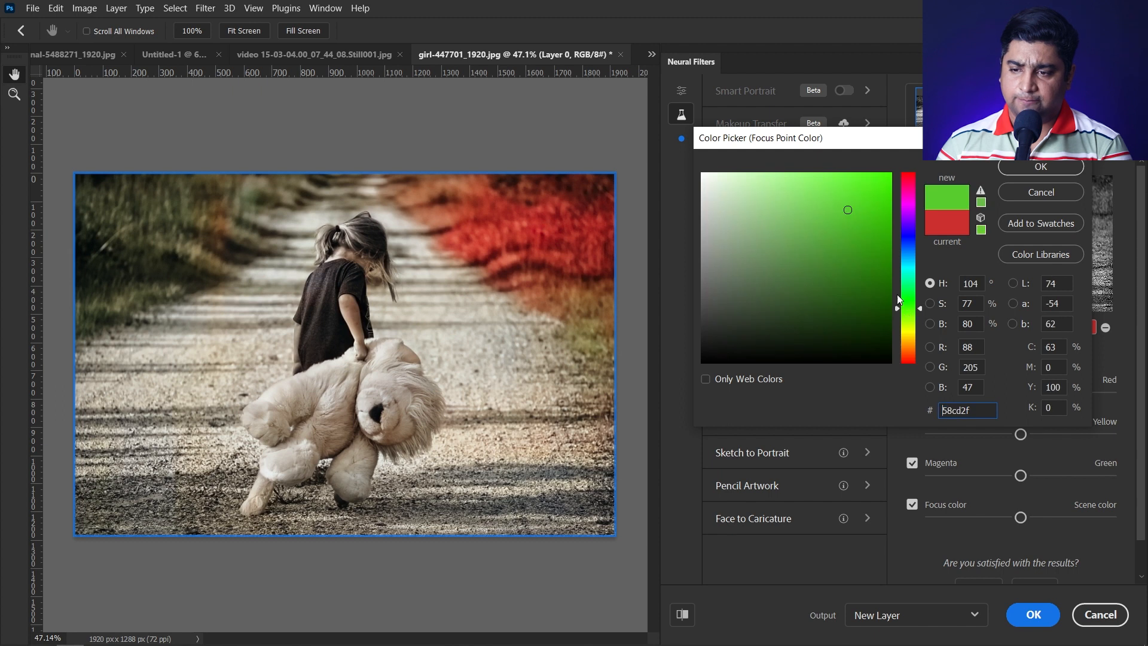
left_click(1027, 170)
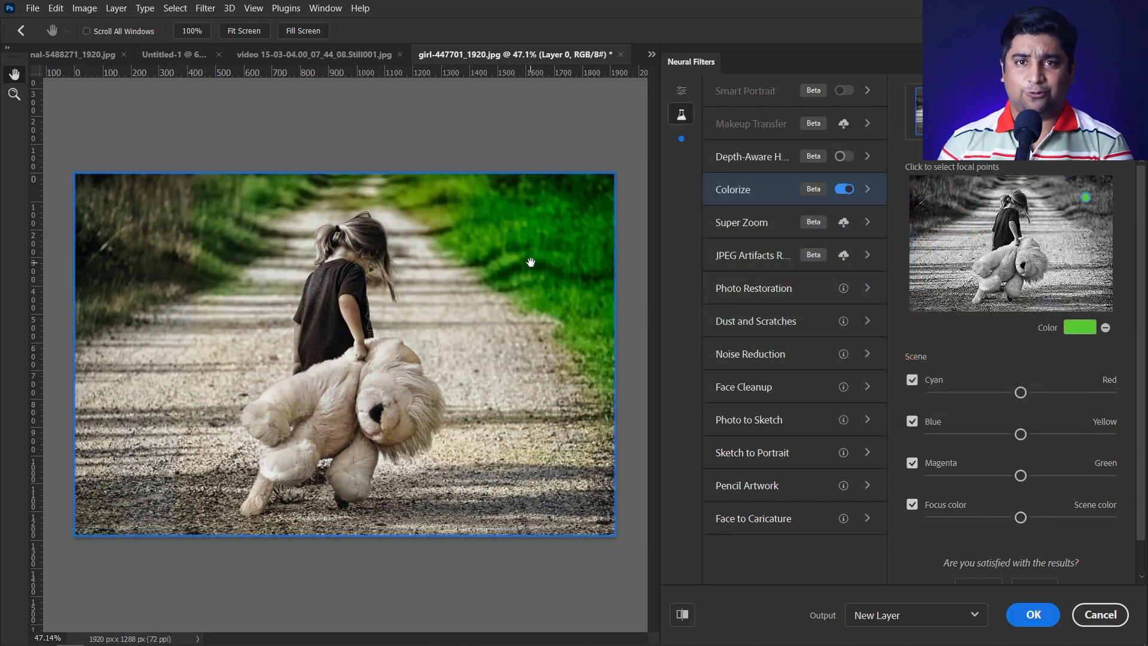
- Lighten the focal point's color in two passes to a pale, less saturated green
left_click(1080, 328)
left_click(810, 186)
left_click(1046, 174)
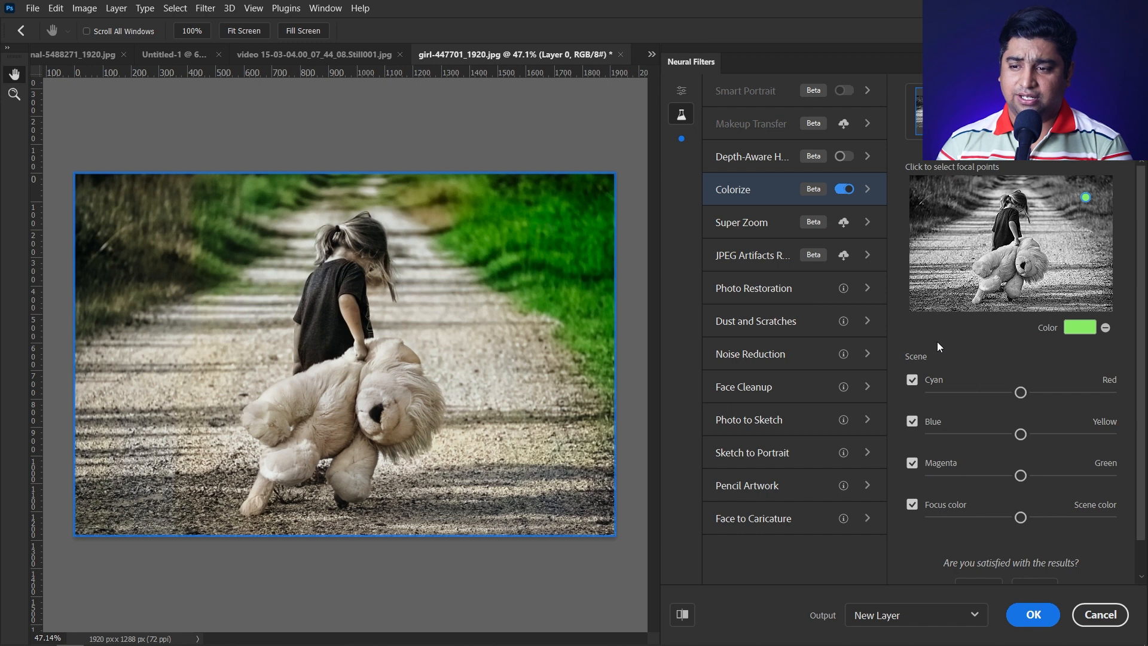
left_click(1084, 328)
left_click(764, 179)
left_click(1009, 170)
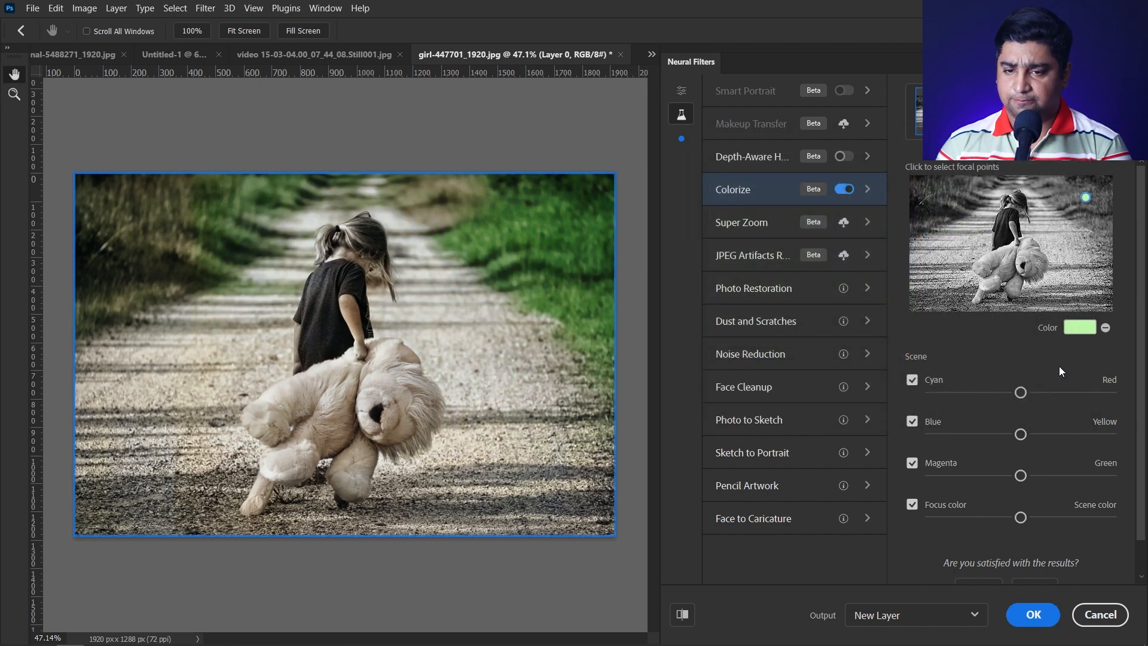
- Add a second focal point on the grass left of the road and apply Colorize as a new layer
left_click(919, 192)
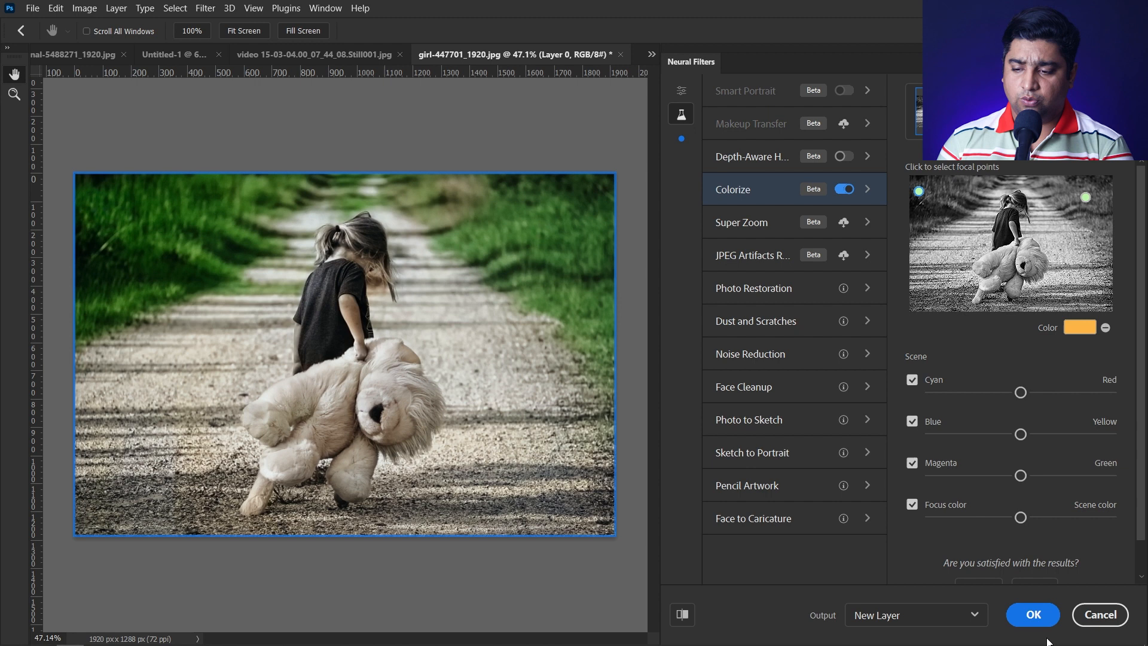
left_click(1033, 618)
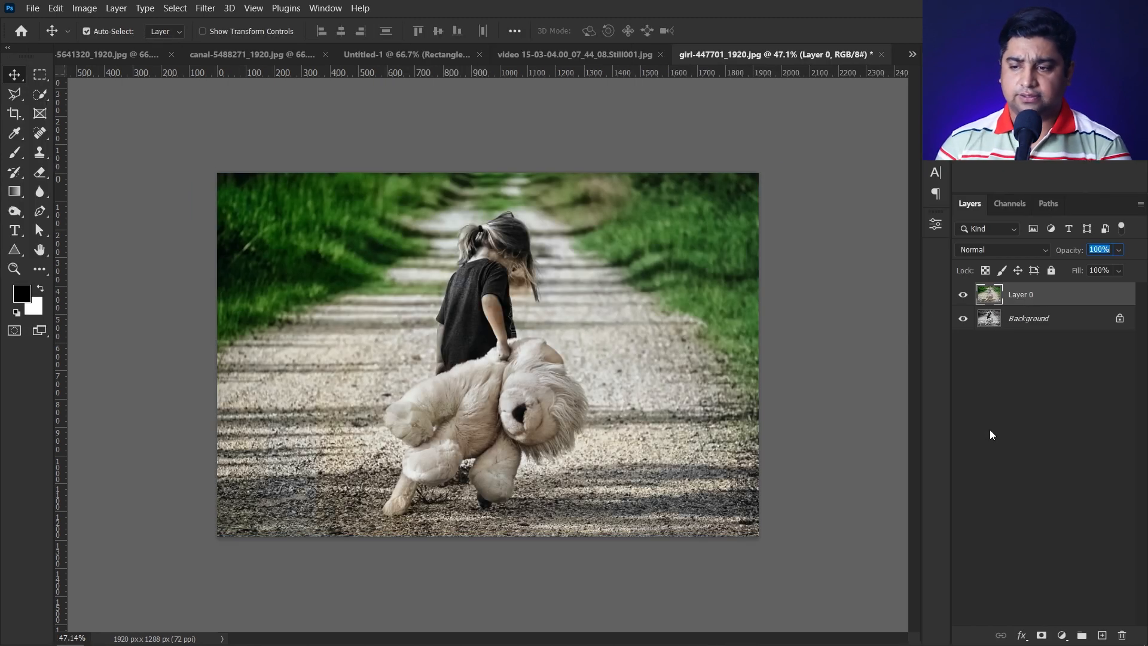
- Toggle the Background's visibility and hide the colorized layer to compare it with the black-and-white original
left_click(964, 319)
left_click(964, 320)
left_click(965, 295)
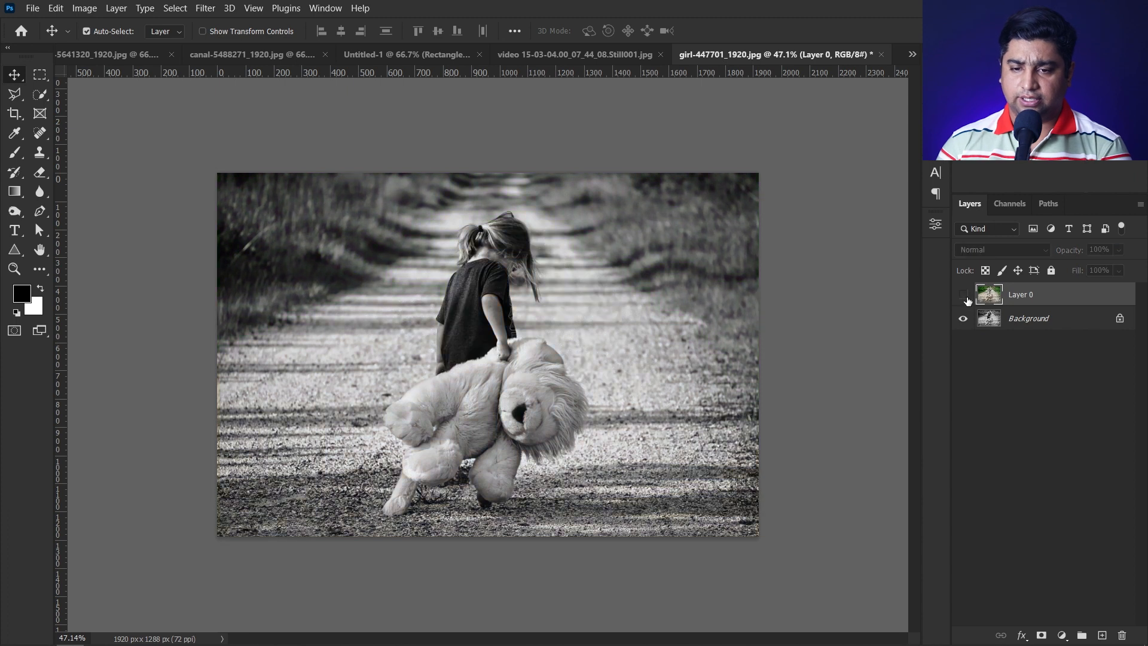
- Show the colorized layer above the black-and-white Background again
left_click(964, 296)
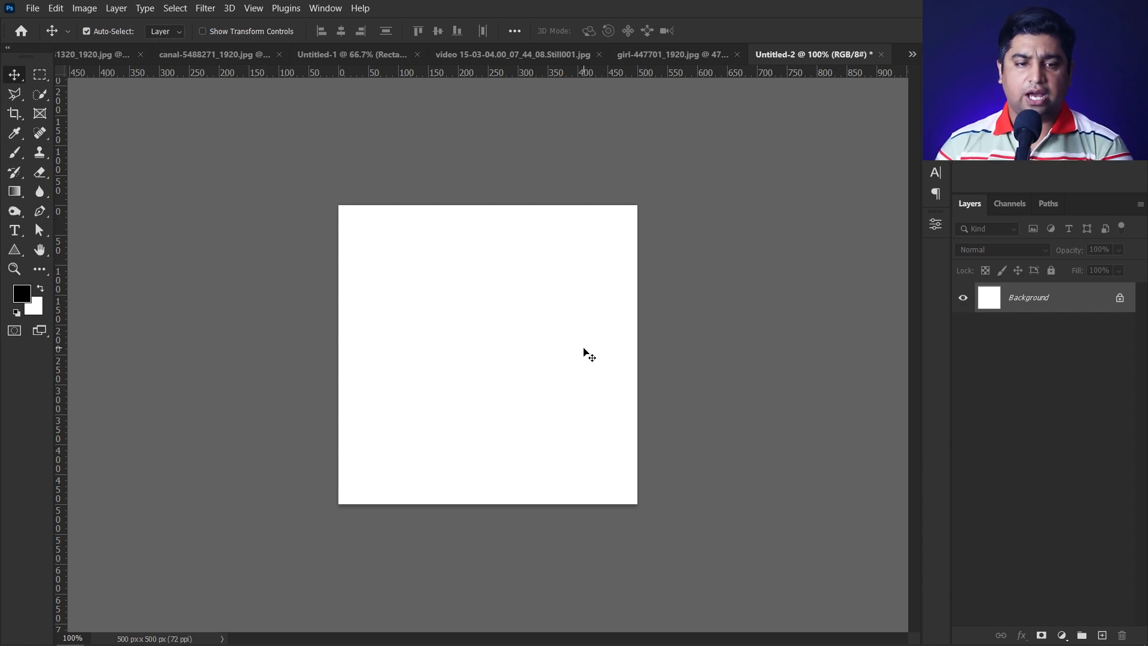
- Draw two black dog custom shapes on the blank canvas, a small one left of center and a larger one at the lower right
left_click(15, 249)
left_click(95, 334)
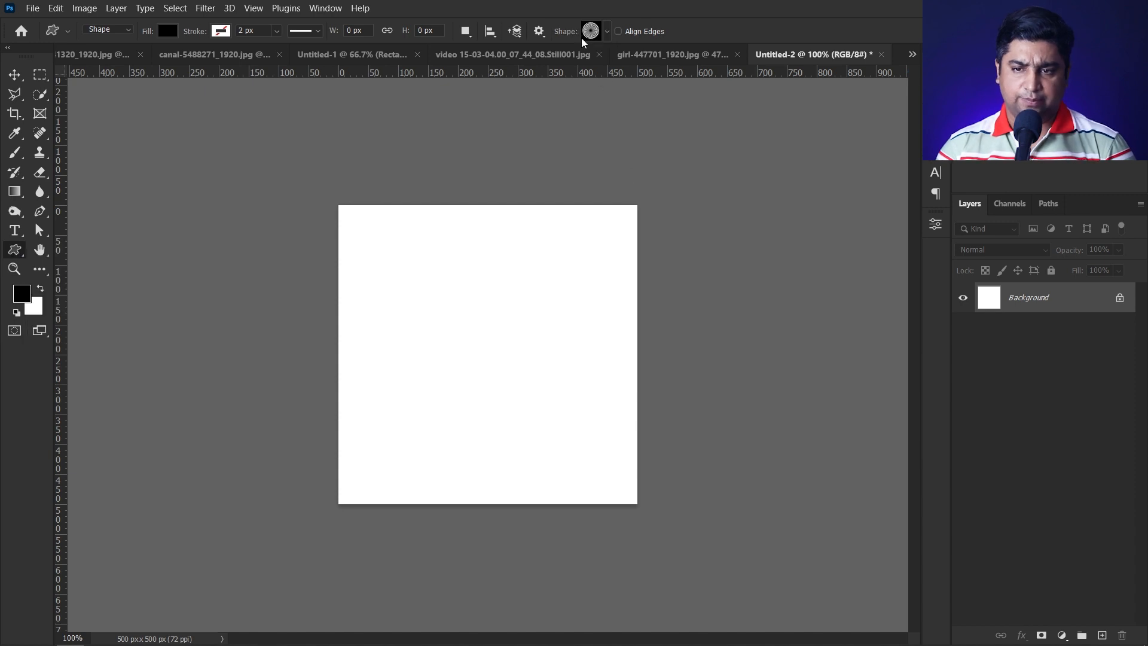
left_click(591, 31)
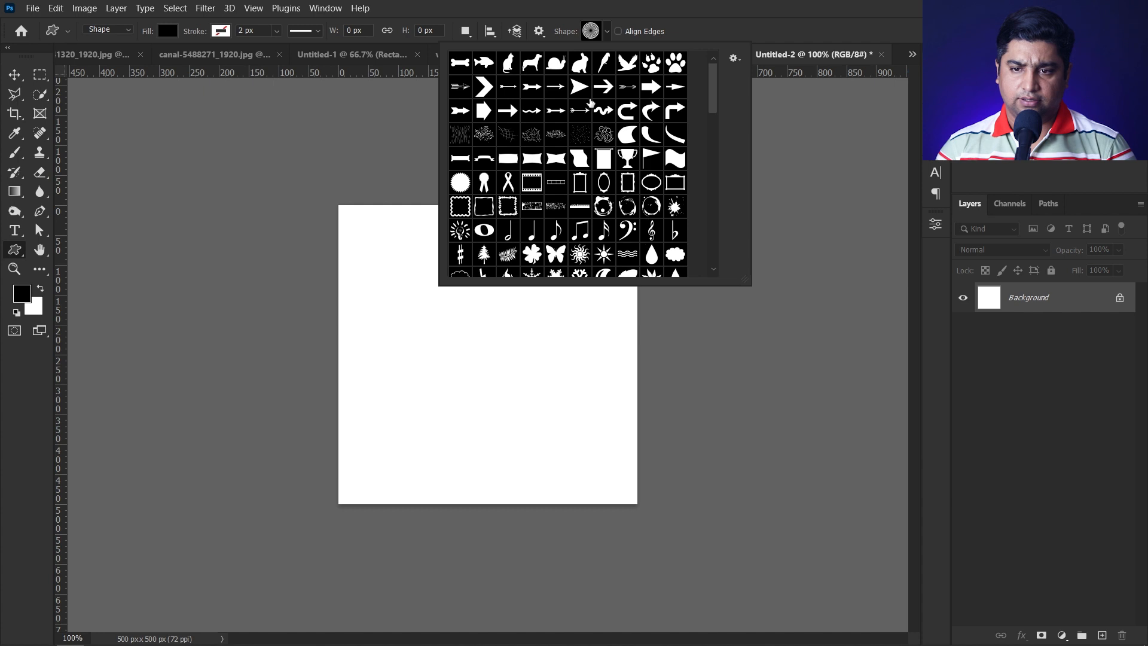
left_click(532, 63)
left_click_drag(383, 304, 488, 398)
left_click_drag(477, 461, 579, 376)
key("v")
left_click(536, 255)
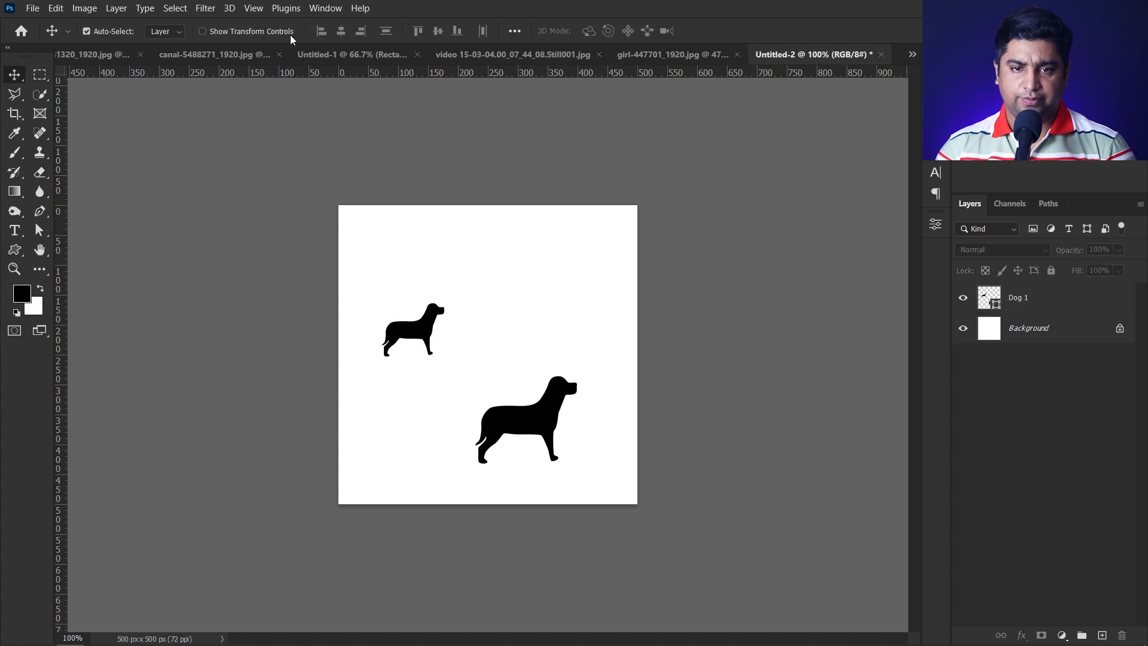
- Turn on Pattern Preview and reposition the dog shapes within the repeating tile
left_click(254, 7)
left_click(300, 251)
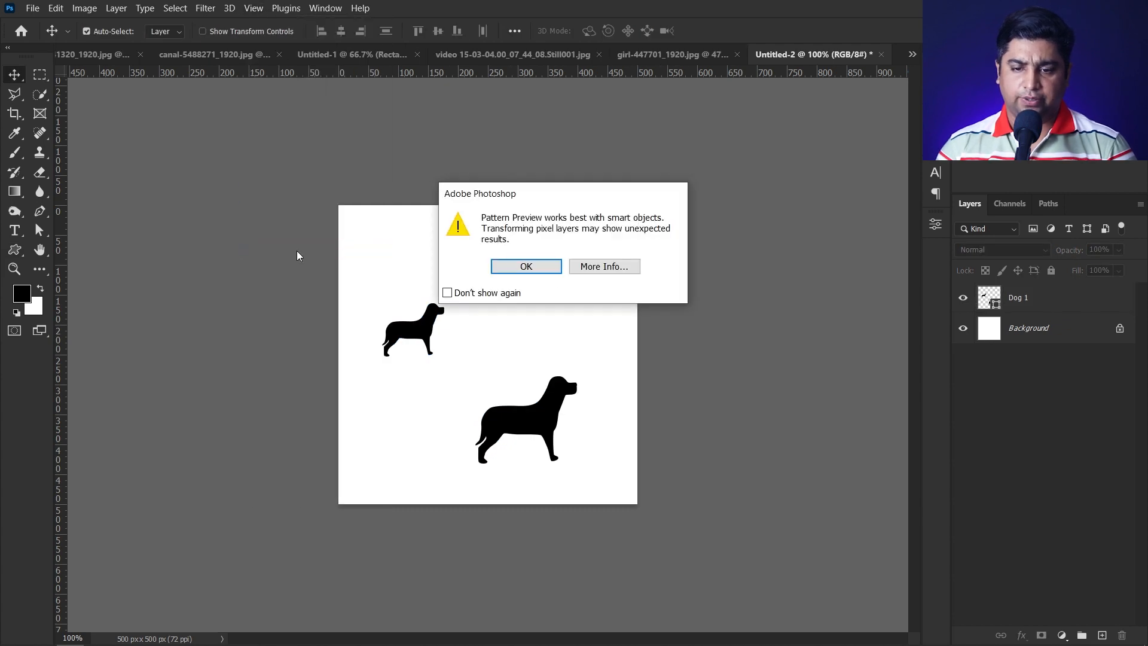
left_click(526, 271)
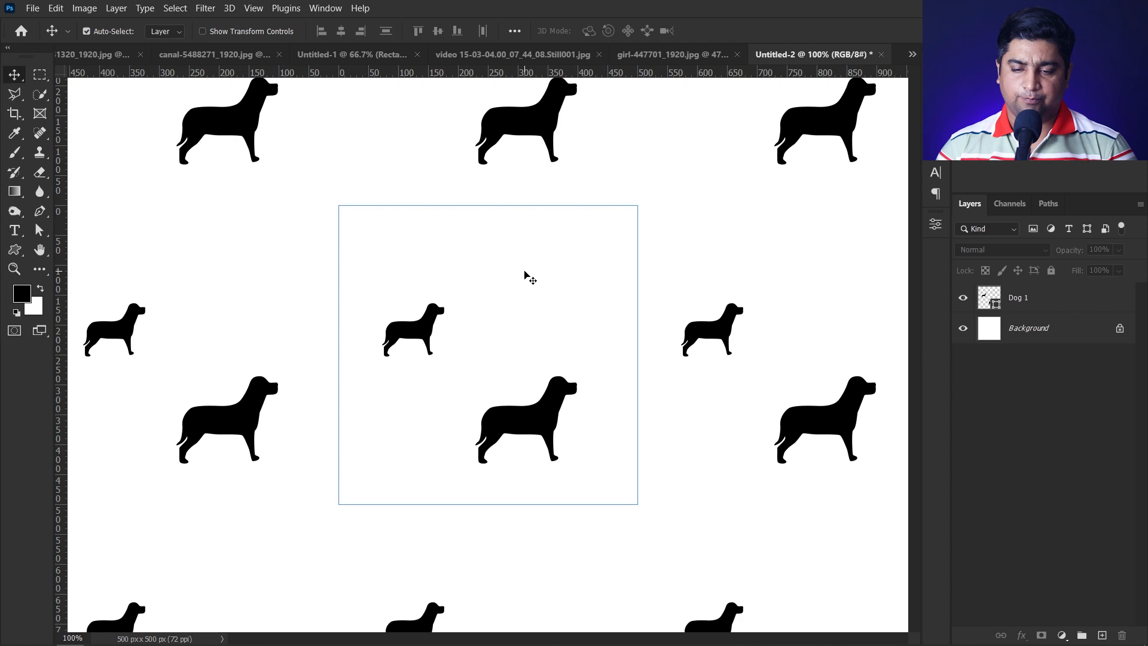
left_click_drag(551, 133, 550, 156)
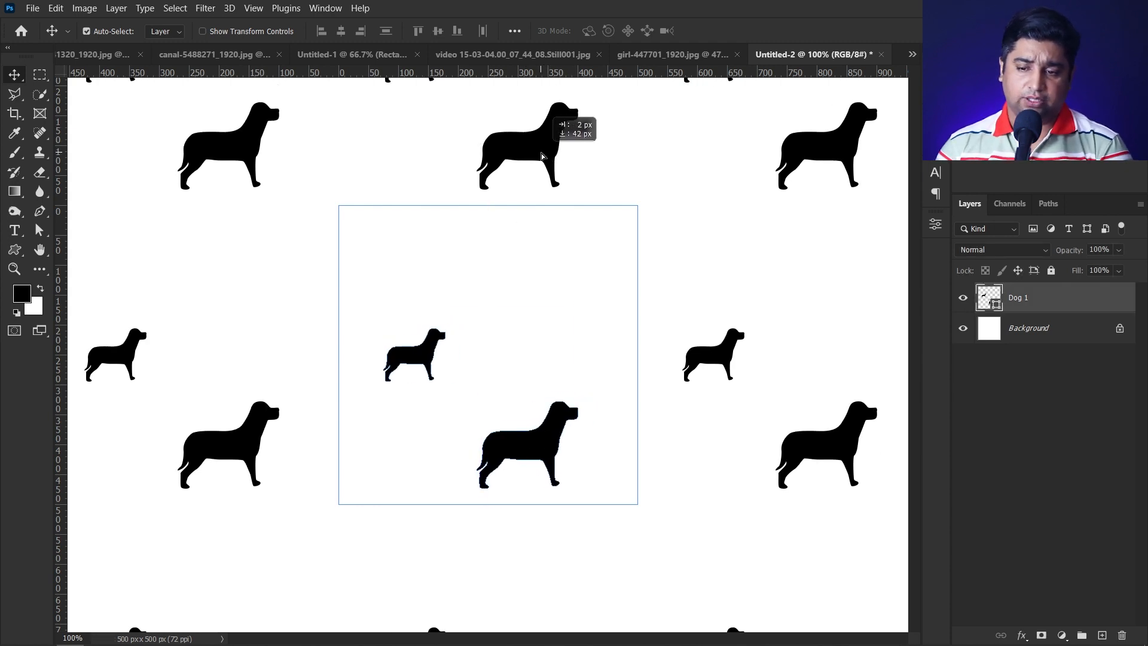
left_click_drag(548, 274, 443, 296)
left_click_drag(513, 384, 607, 403)
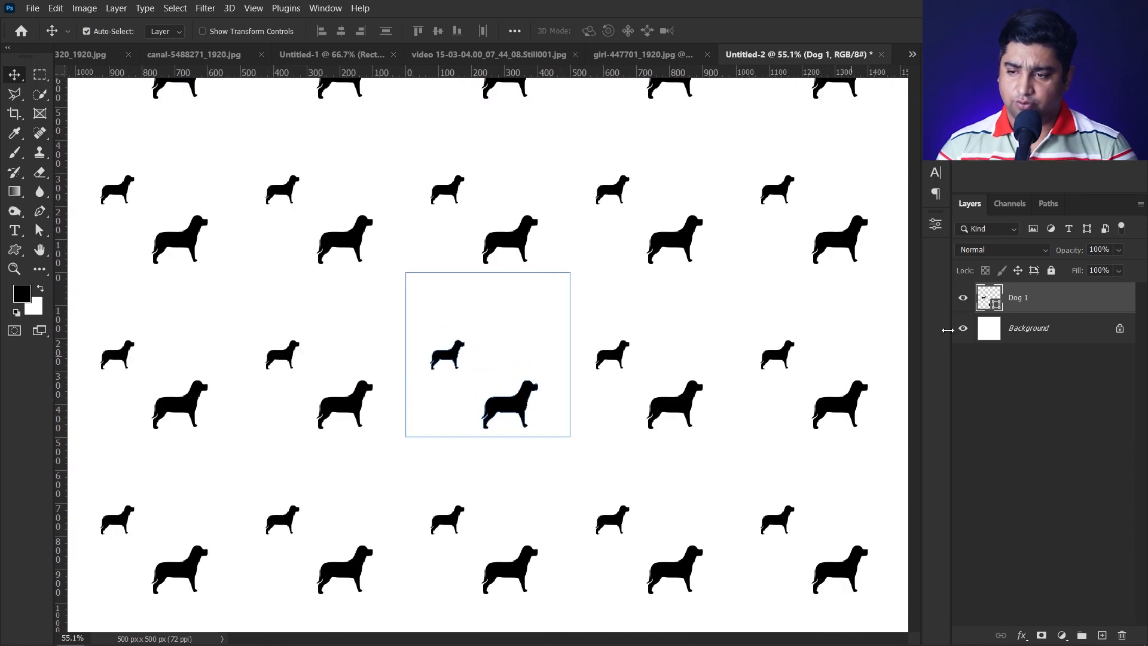
- Change the fill color of the dog shape layer to red c93232
double_click(992, 307)
left_click(820, 246)
left_click(846, 212)
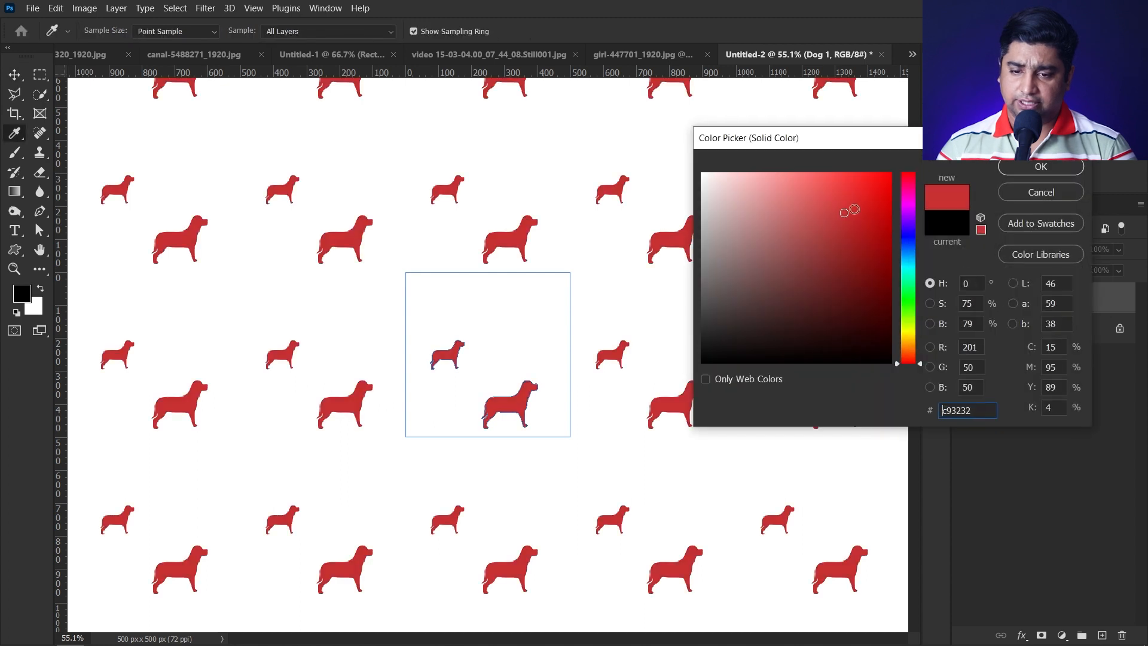
left_click(1041, 167)
- Draw a parrot custom shape about 82 px wide and 134 px high in the upper right of the pattern tile
left_click(16, 251)
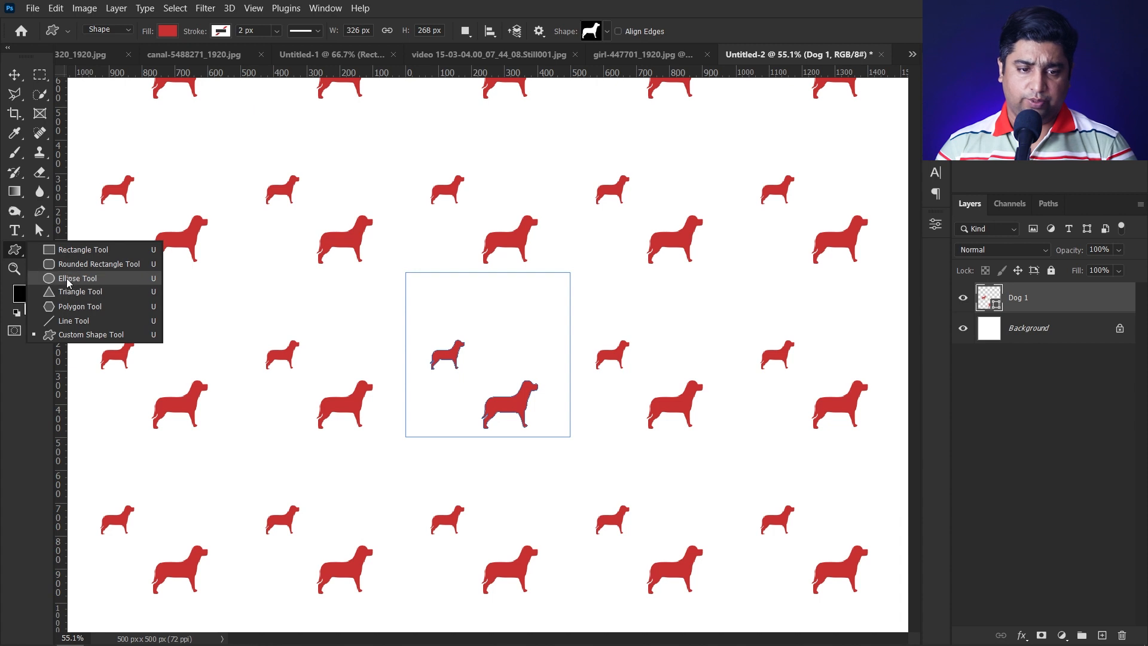
left_click(77, 334)
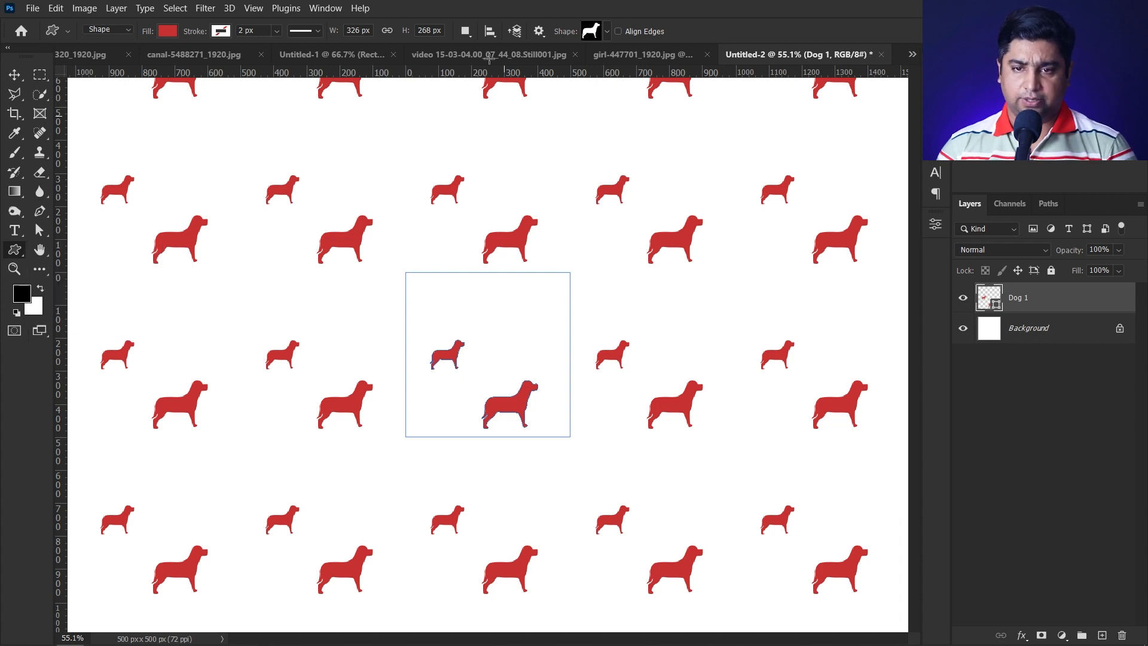
left_click(607, 31)
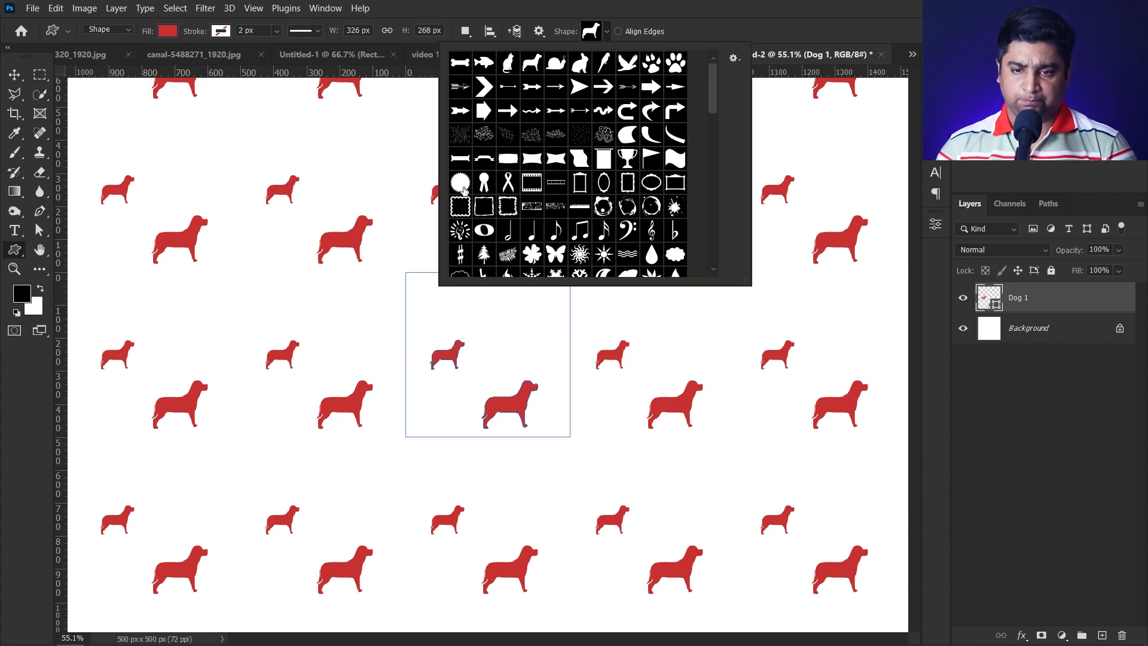
left_click(602, 64)
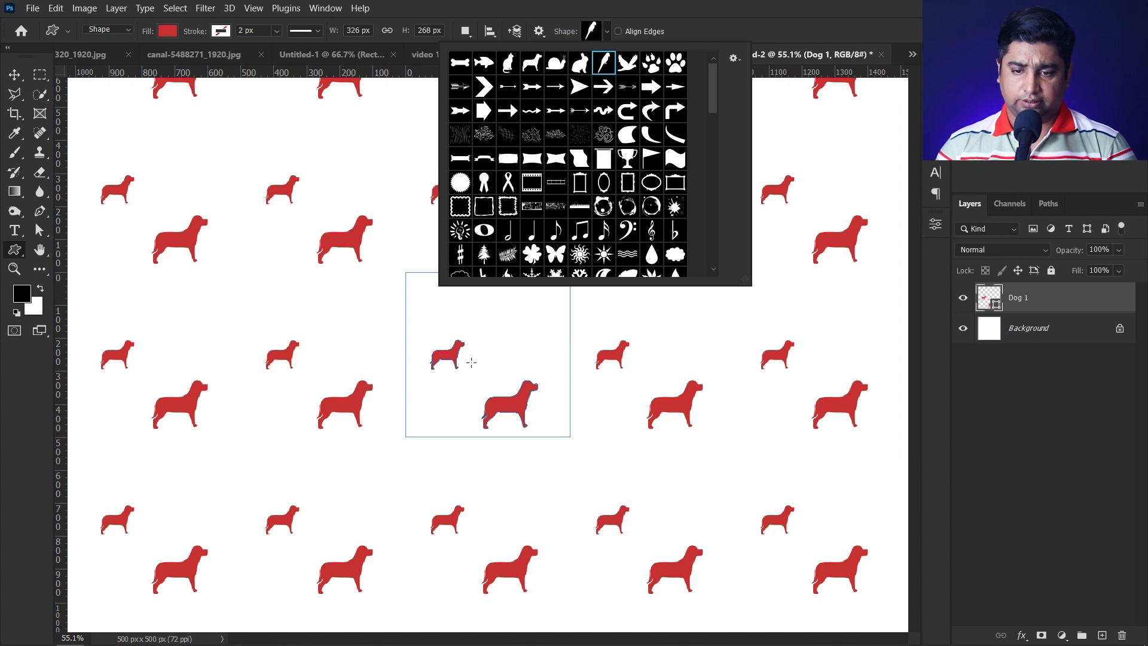
left_click_drag(509, 348, 546, 306)
left_click_drag(546, 306, 546, 306)
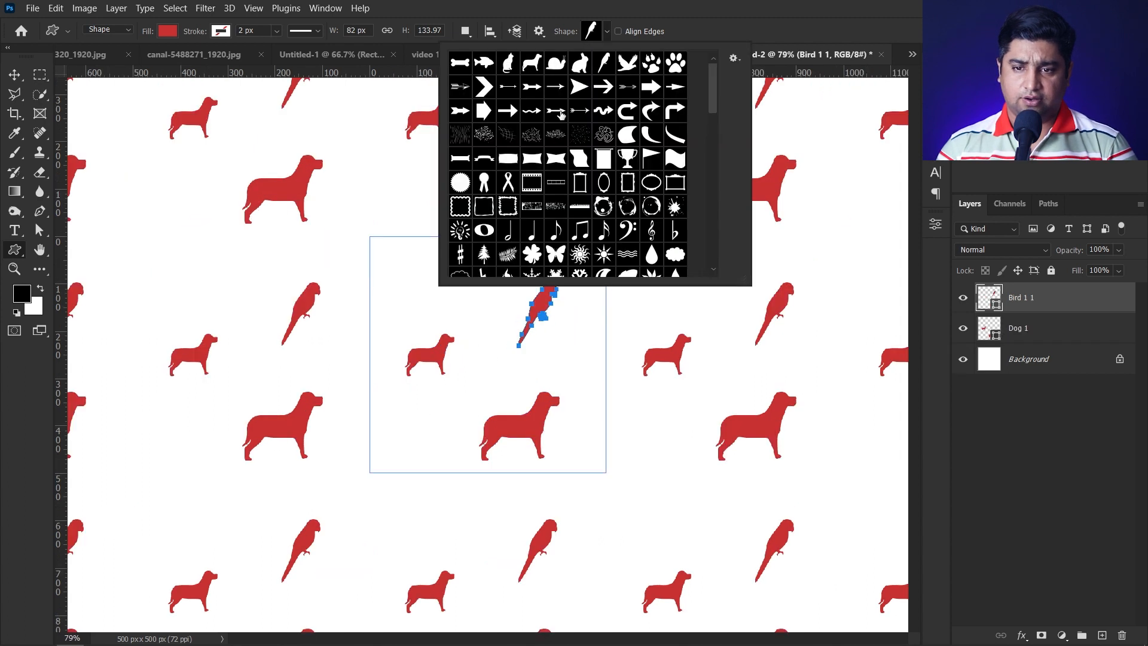
- Draw a small block arrow custom shape in the upper left of the tile and reposition the artwork slightly
left_click(486, 110)
left_click_drag(390, 281, 430, 309)
key("v")
left_click_drag(428, 402, 404, 412)
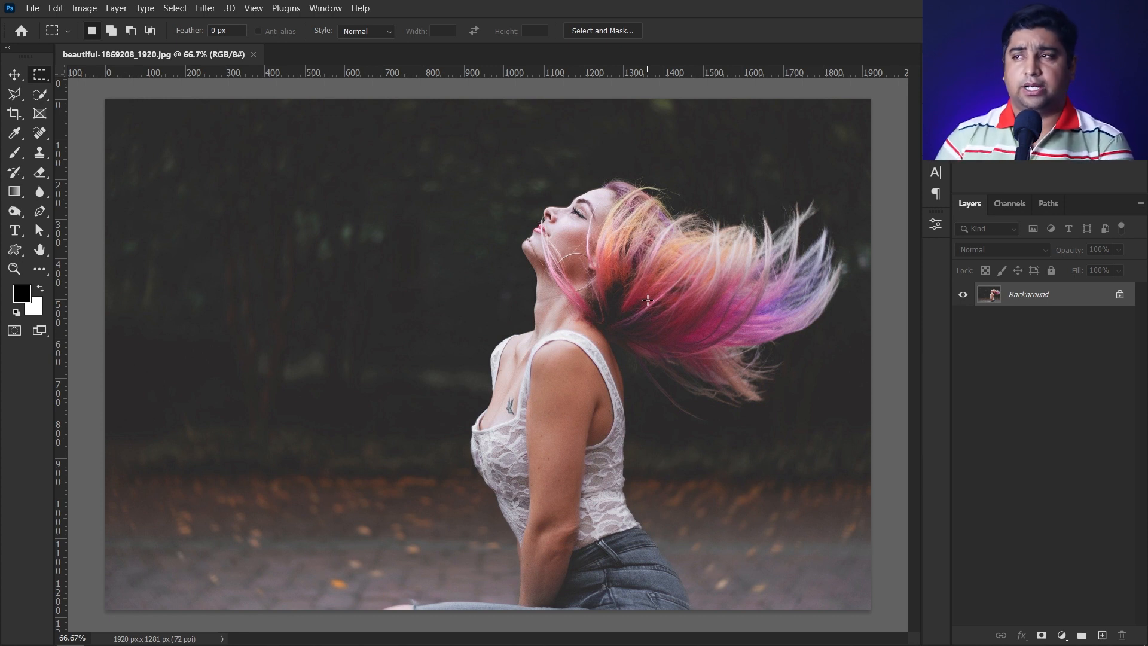
- Select the subject of the portrait in Select and Mask and preview the cutout On White at 74% opacity
left_click(599, 31)
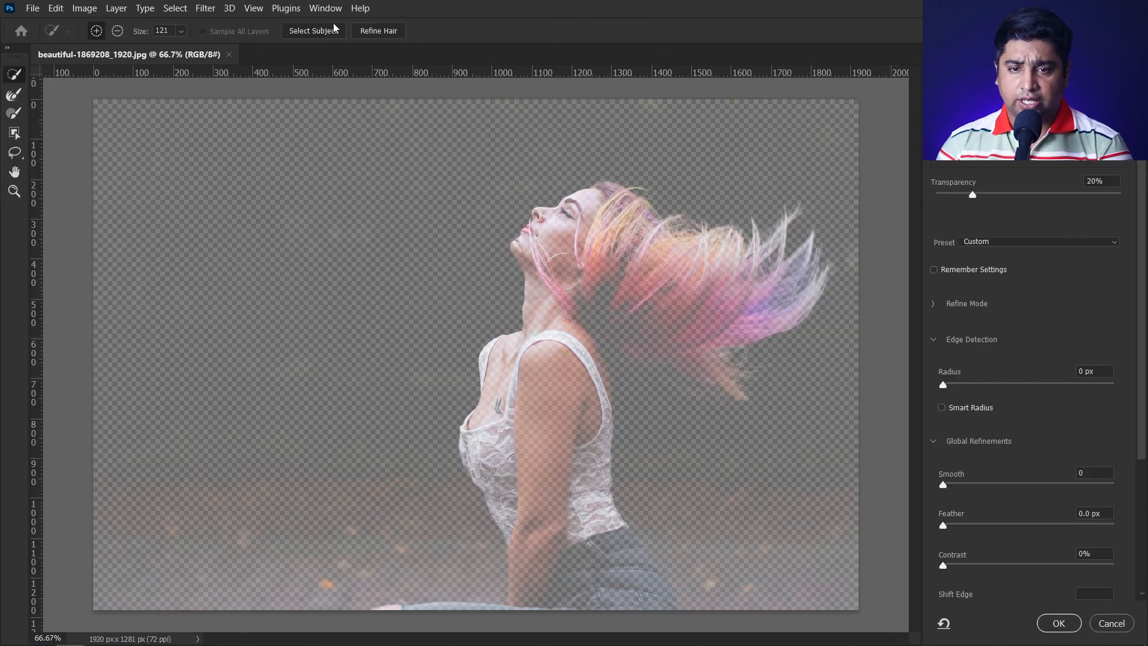
left_click(315, 33)
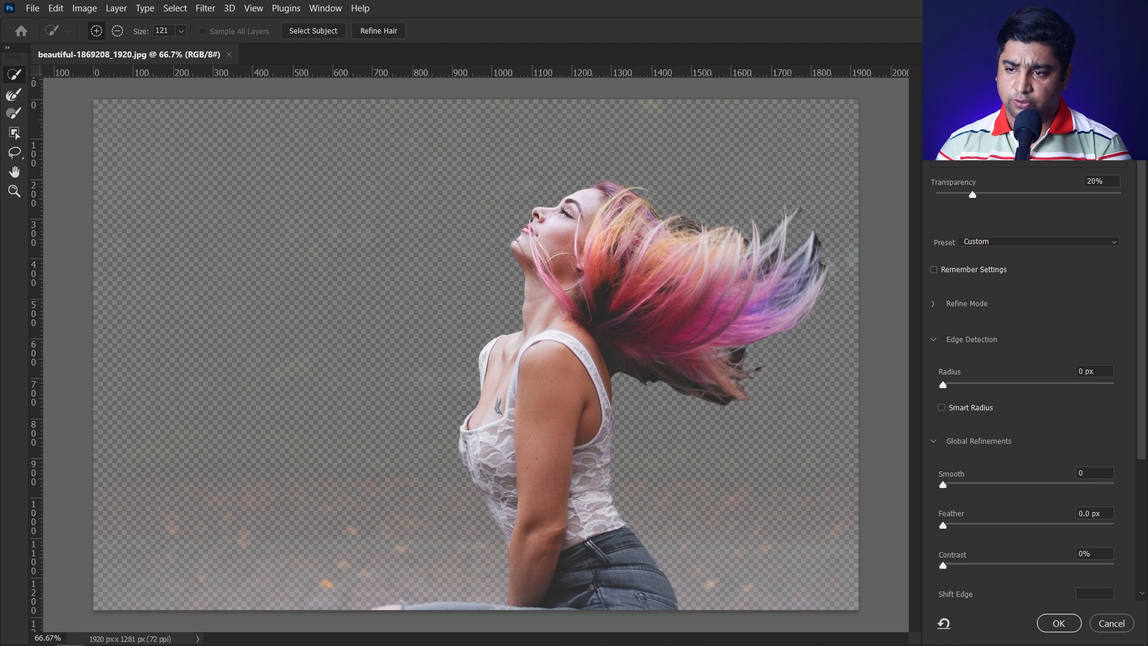
left_click(990, 134)
left_click(971, 288)
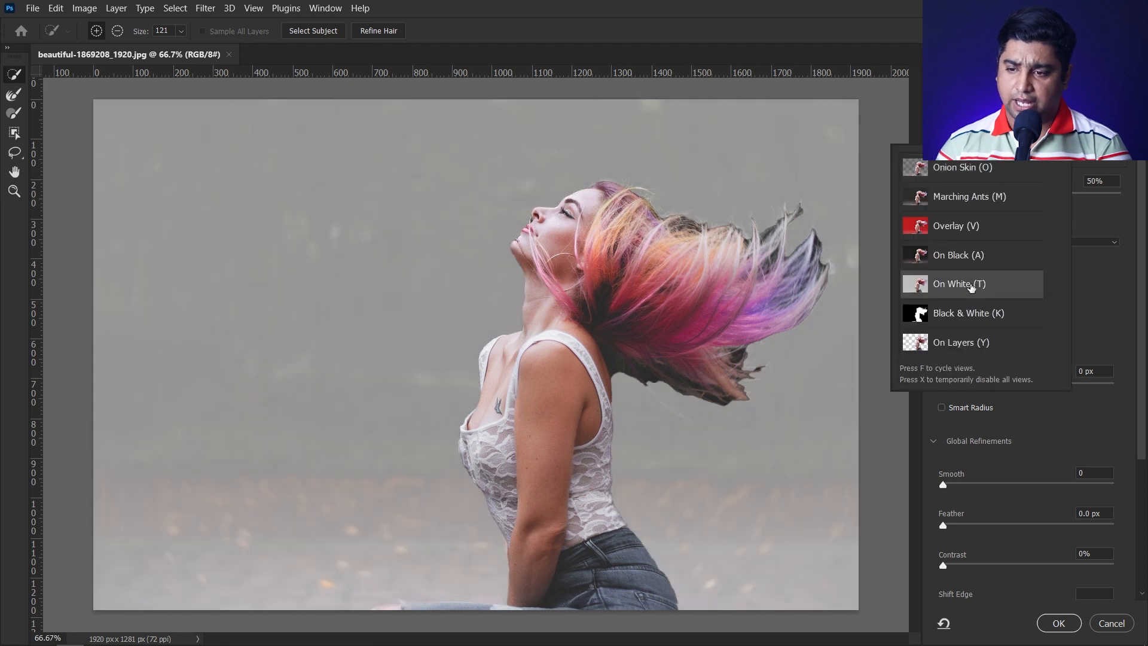
left_click_drag(1034, 200, 1074, 198)
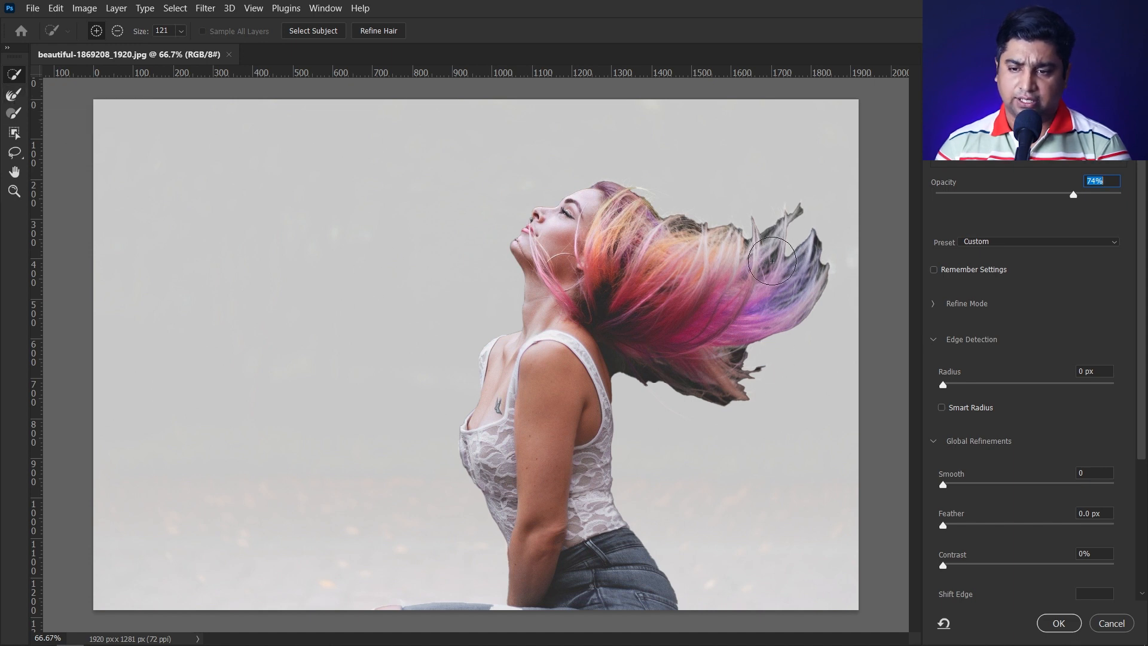
- Apply Refine Hair to the woman's selection, then expand and collapse the Refine Mode options
left_click(386, 37)
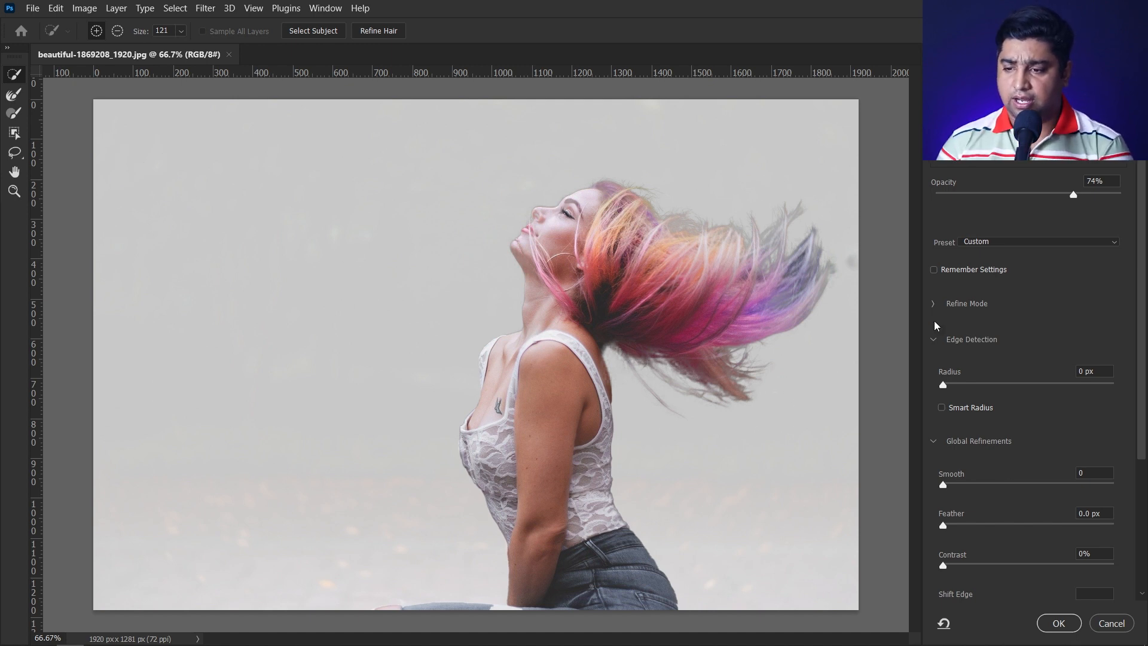
left_click(937, 304)
left_click(935, 304)
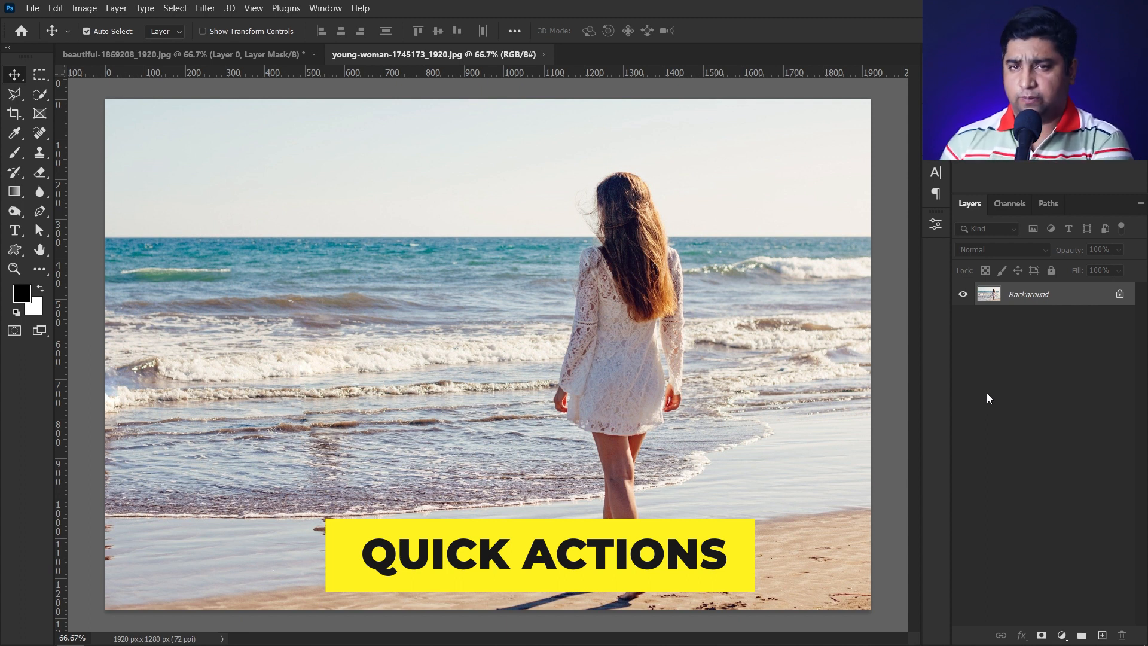
- Open Photoshop Help for the beach photo, show the Quick actions list and move the Discover window clear of the woman
left_click(361, 8)
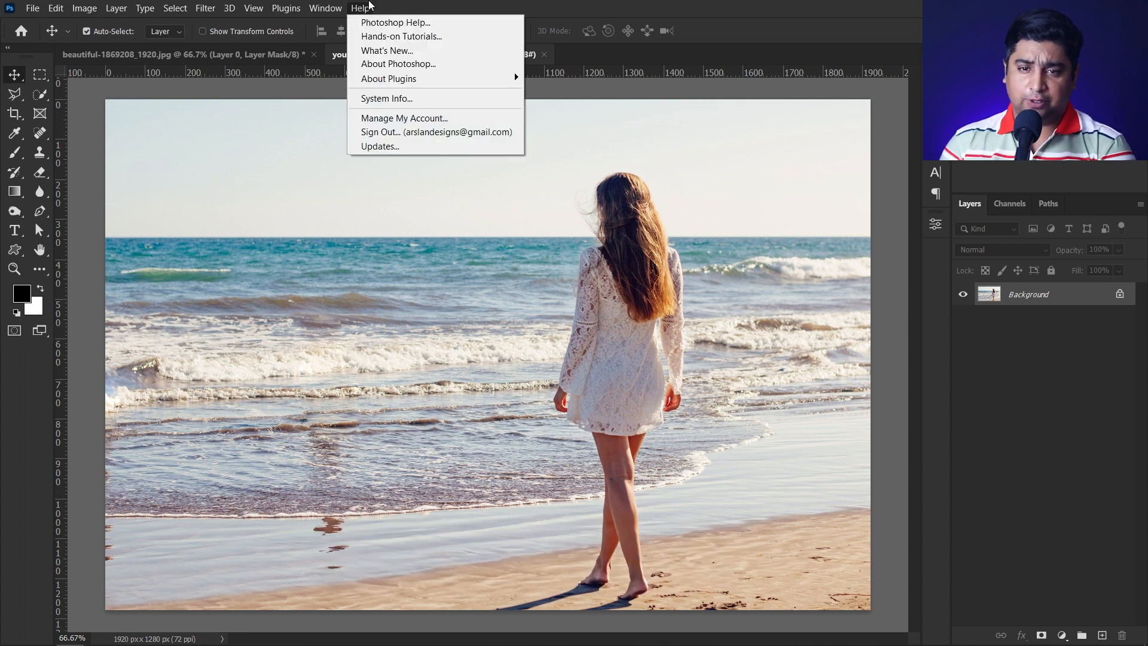
left_click(400, 23)
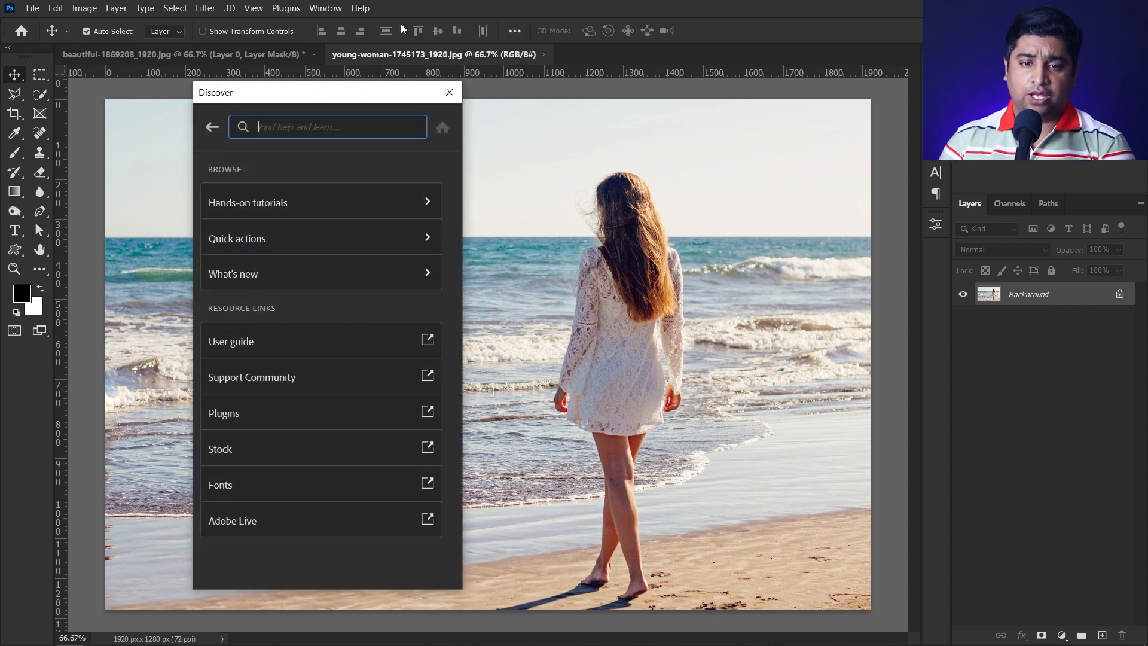
left_click_drag(283, 90, 617, 81)
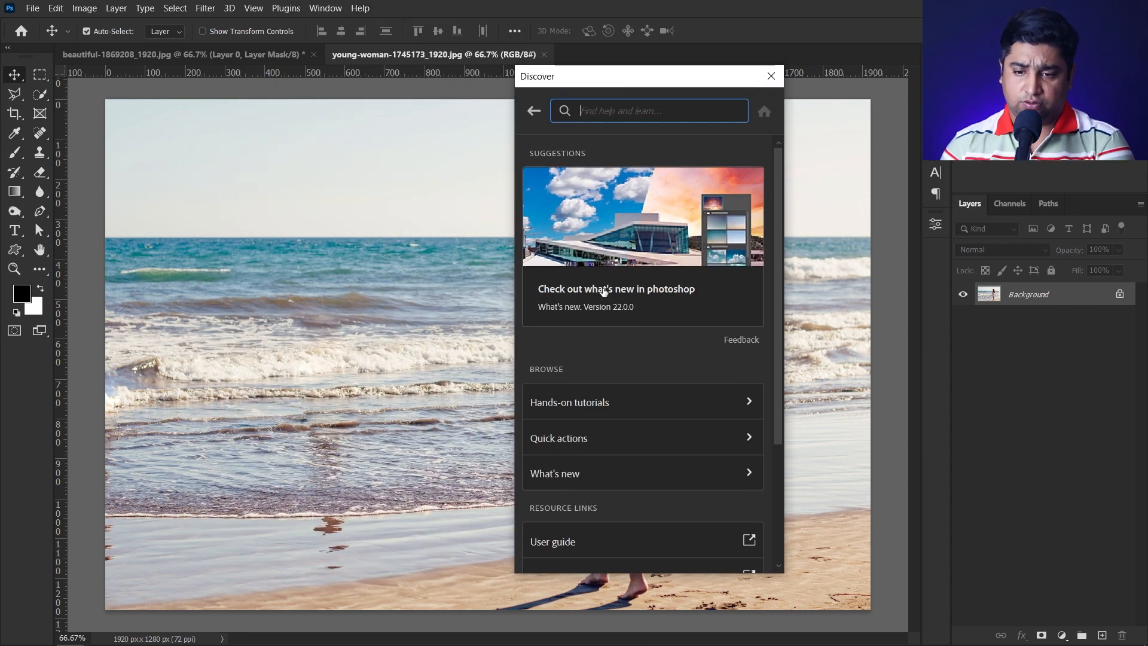
left_click(577, 438)
left_click_drag(594, 84, 263, 76)
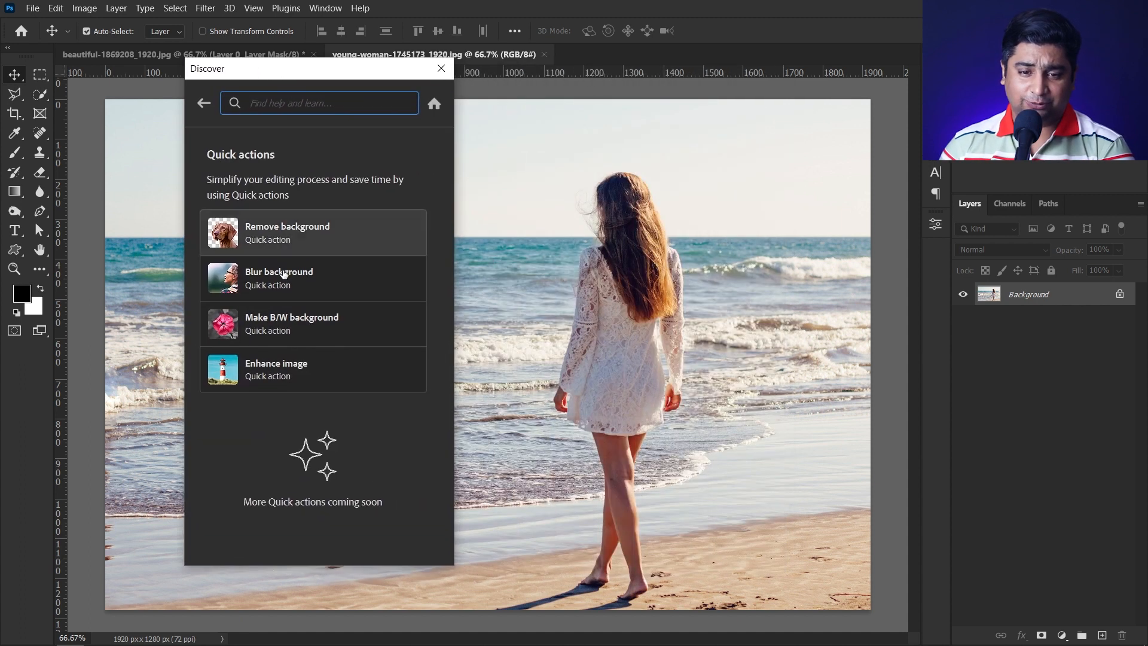
- Apply the Make B/W background quick action to the beach photo
left_click(270, 324)
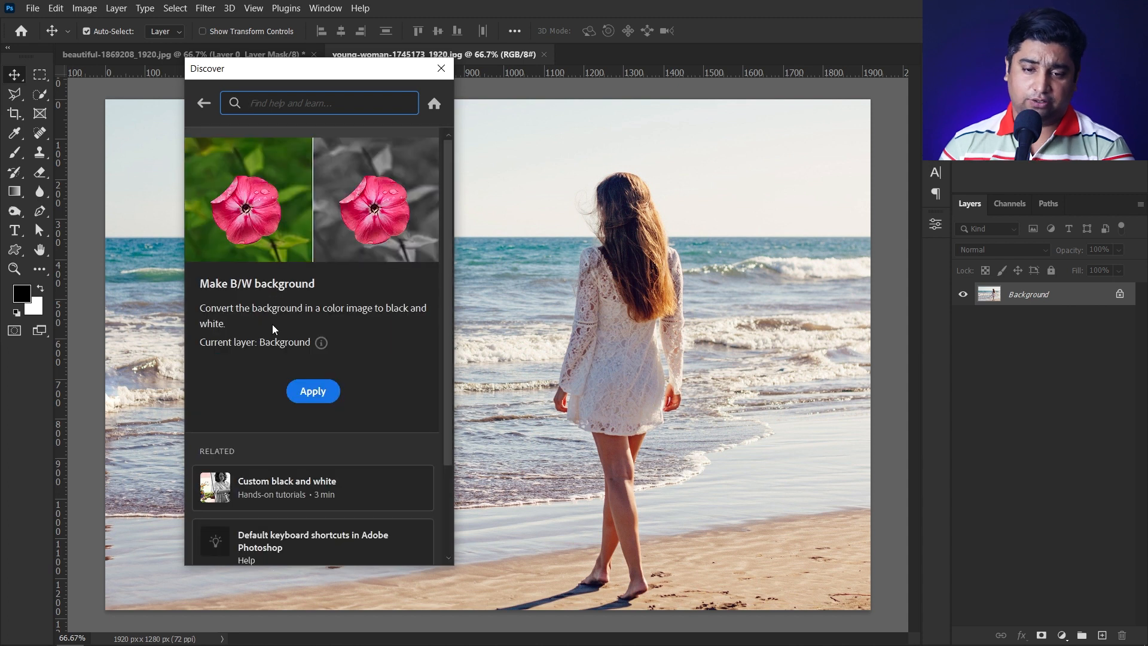
left_click(319, 396)
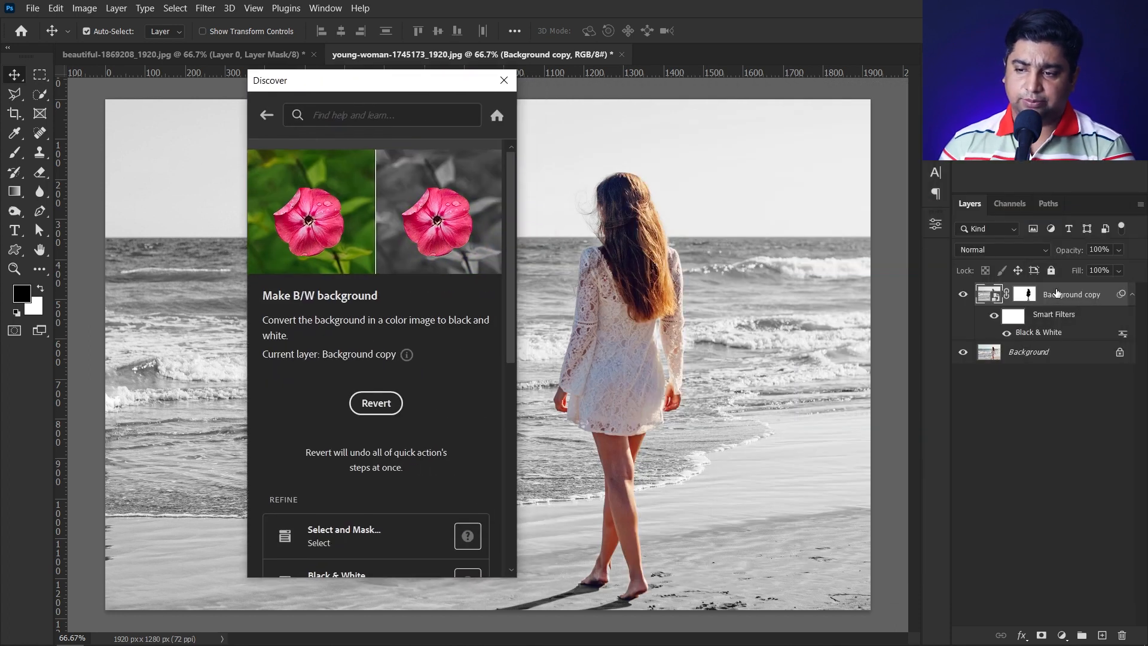
- Edit the Black & White smart filter, setting Reds to -81 and lowering Yellows and Greens to darken the background
double_click(1043, 333)
left_click_drag(509, 70, 917, 133)
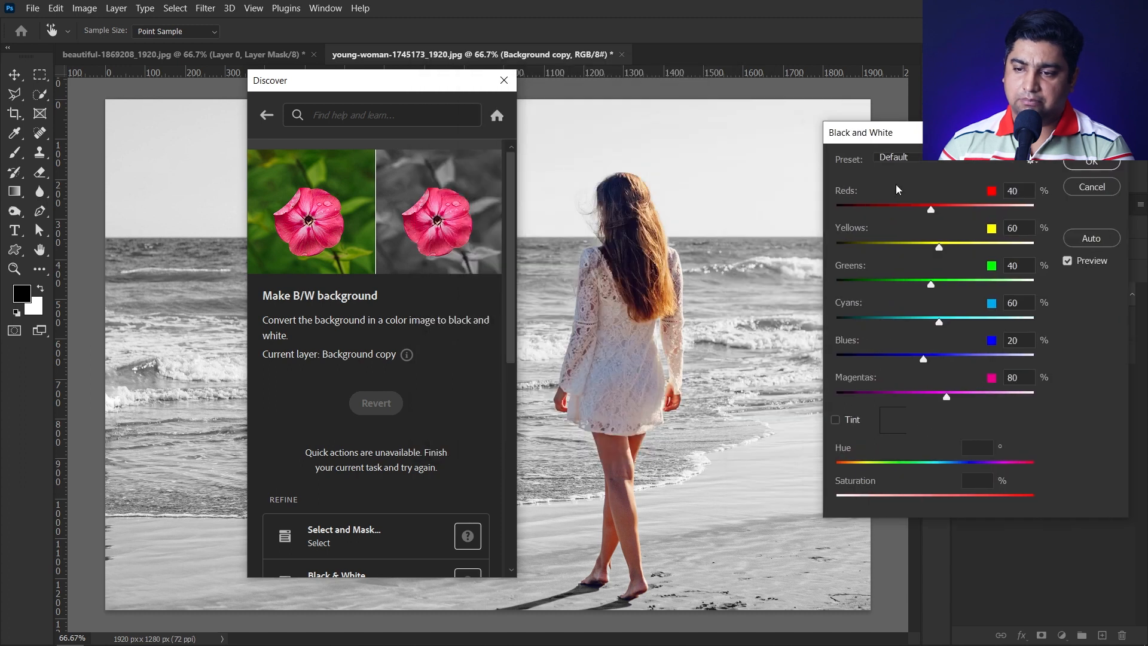
left_click_drag(932, 210, 883, 210)
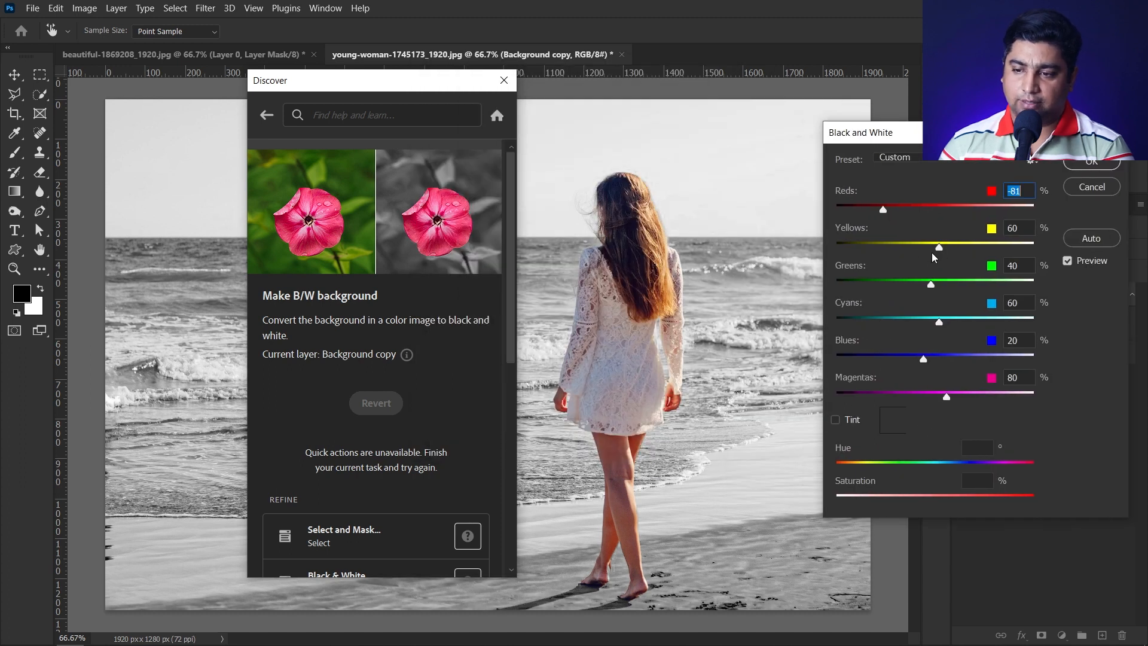
left_click_drag(938, 246, 884, 250)
left_click_drag(931, 284, 888, 284)
key("Return")
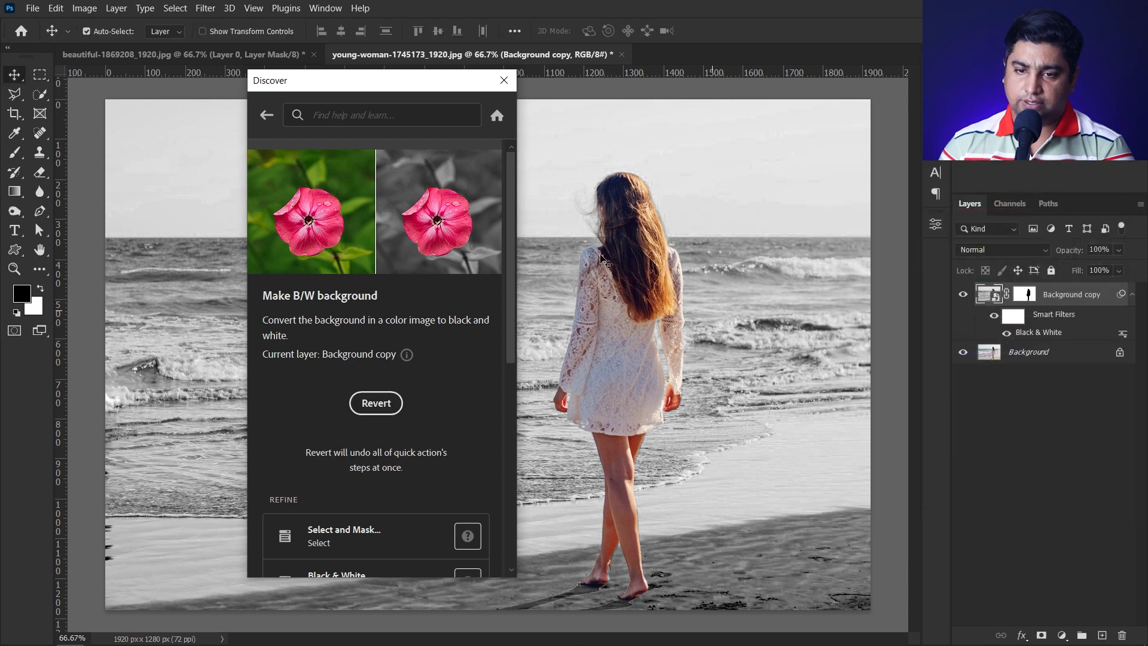
- Delete the black-and-white Background copy layer and return to the Quick actions list
left_click_drag(1090, 299, 1121, 635)
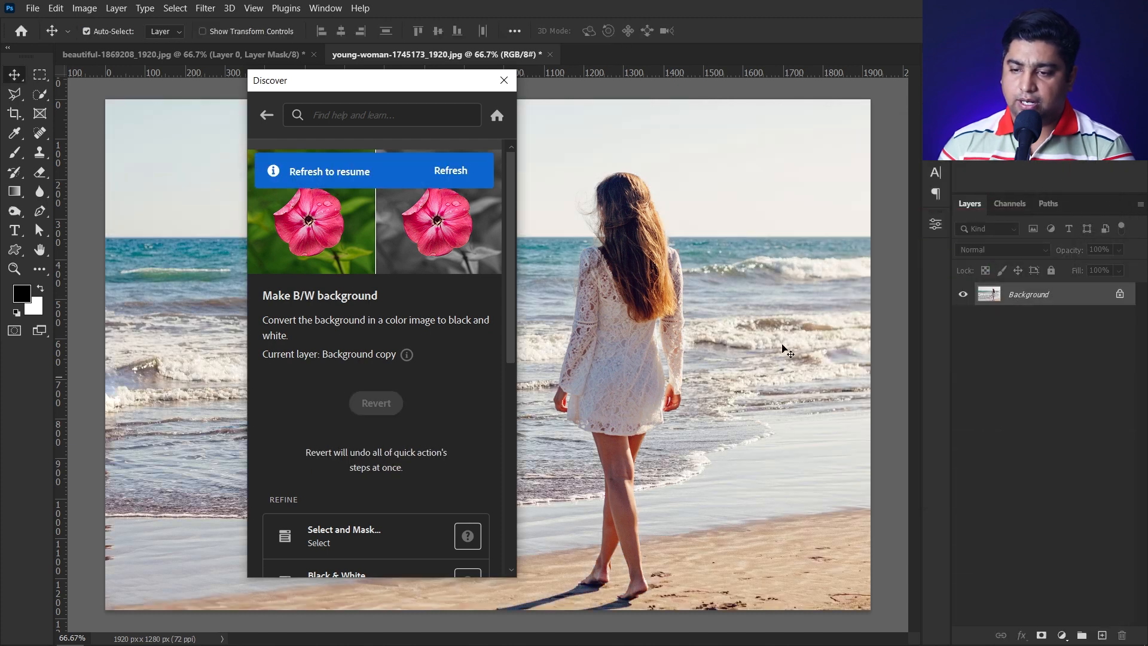
left_click(267, 114)
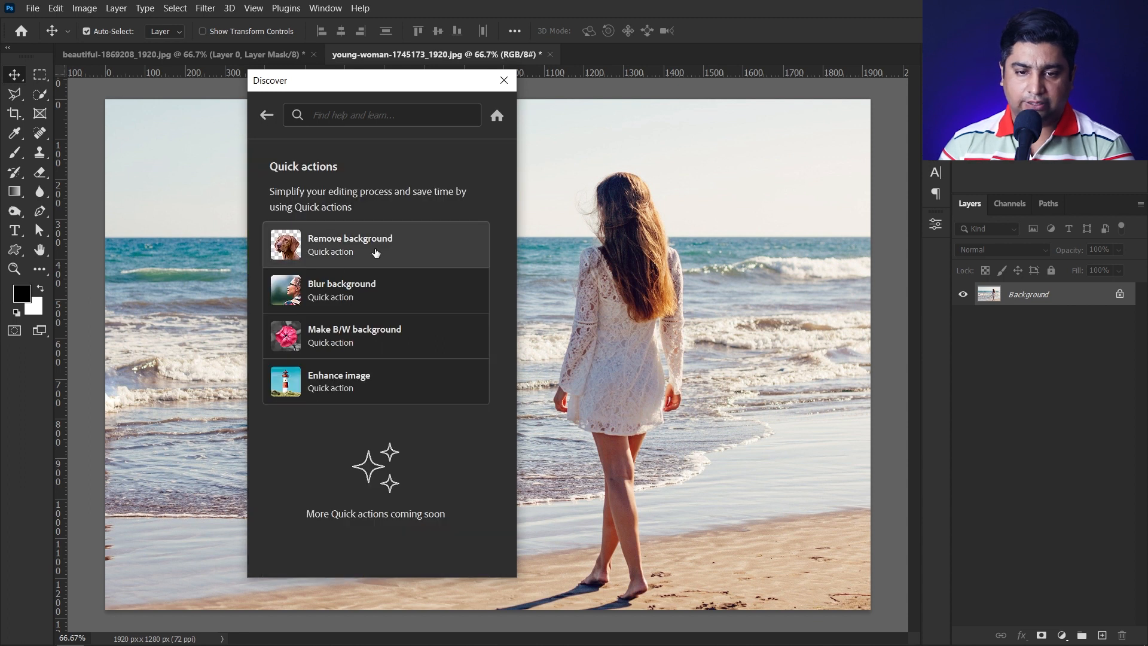
- Apply the Blur background quick action to the beach photo and move the Discover window aside
left_click(360, 290)
left_click(375, 387)
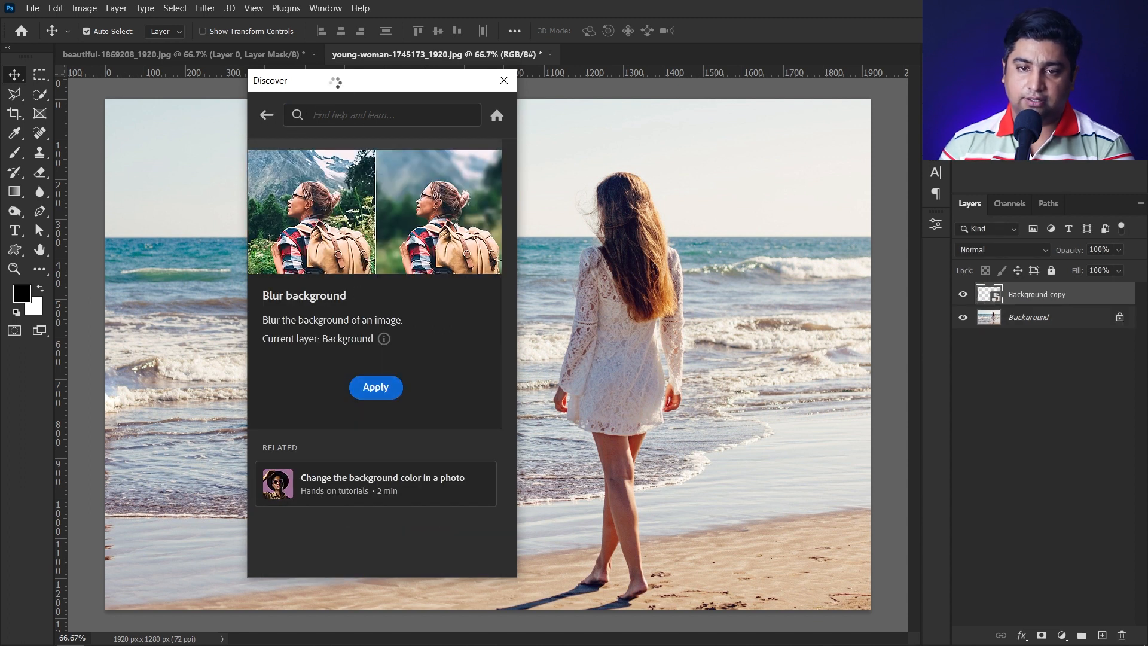
left_click_drag(333, 90, 287, 98)
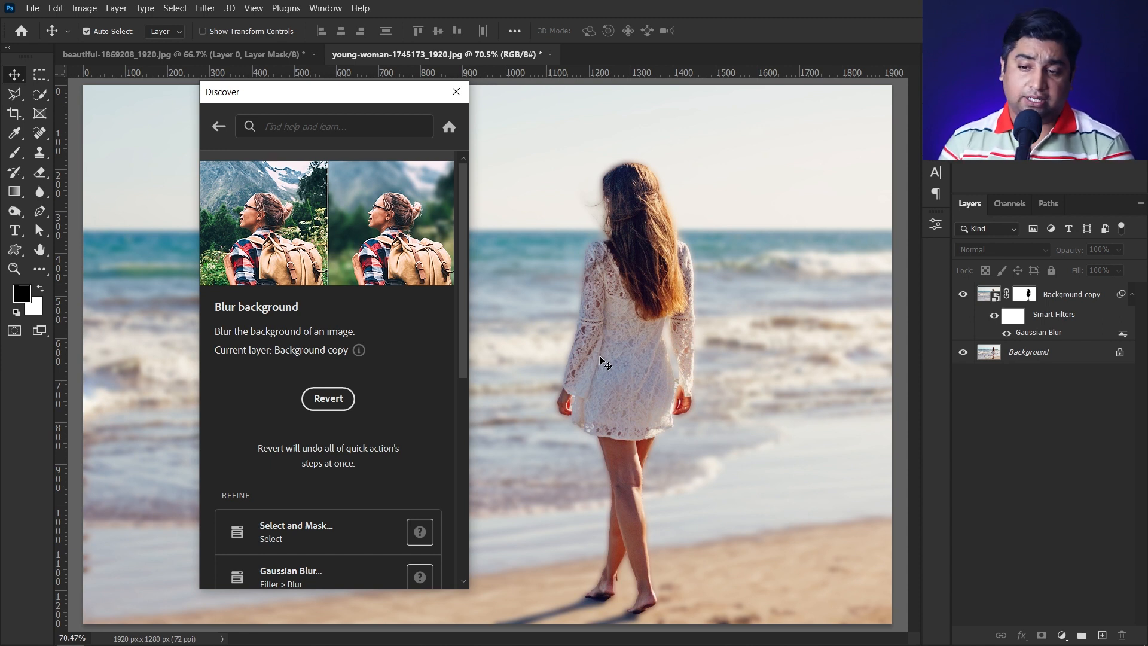
- Zoom in on the woman's head and shoulder to examine the edge between her hair and the blurred background
key("ctrl+space")
left_click_drag(573, 297, 687, 320)
key("space")
left_click_drag(616, 221, 594, 428)
left_click_drag(618, 267, 599, 406)
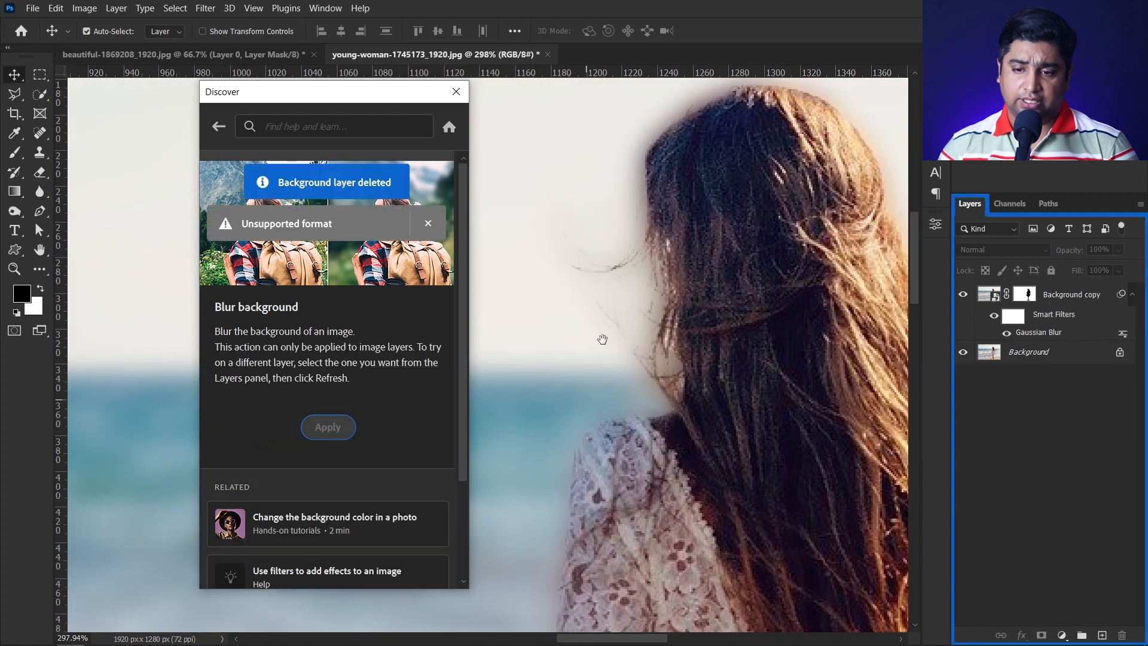
- Delete the blurred Background copy layer from the beach photo
left_click_drag(617, 245, 574, 302)
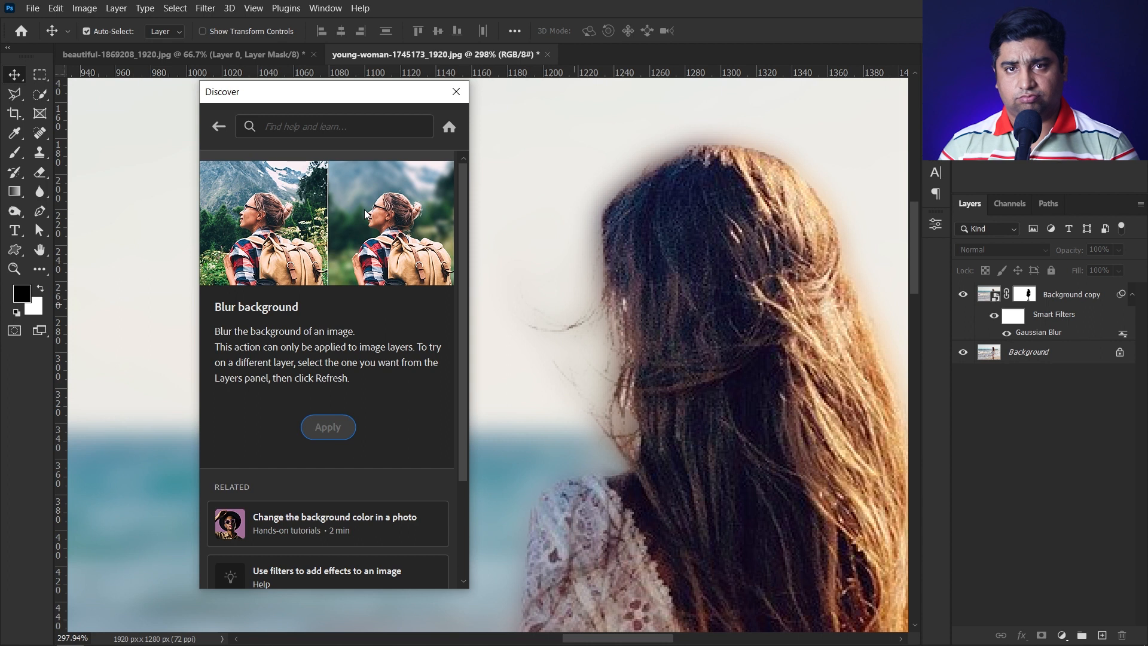
left_click(1068, 305)
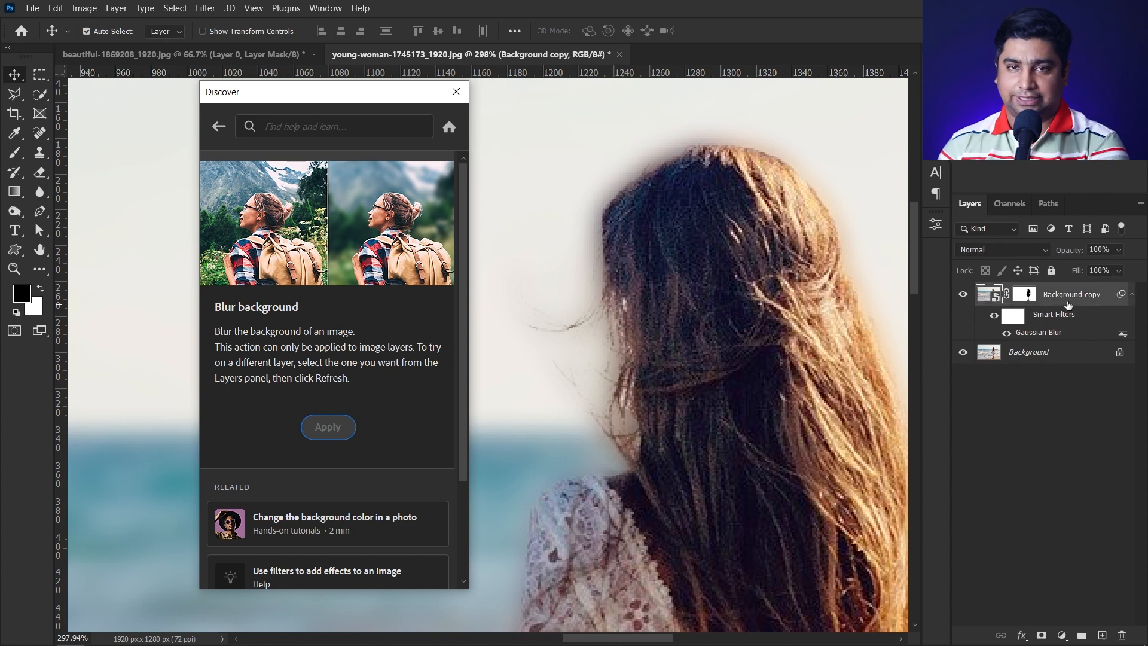
key("5")
key("5")
left_click_drag(1070, 305, 1125, 636)
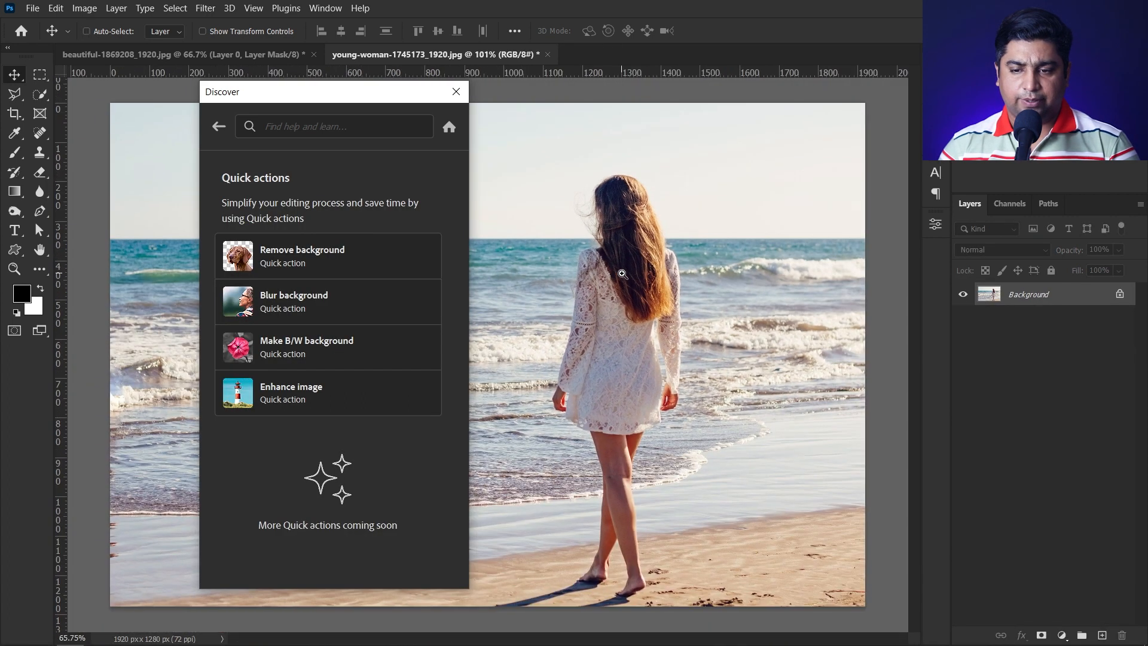
- Apply the Remove background quick action to the beach photo's Background layer
left_click(305, 257)
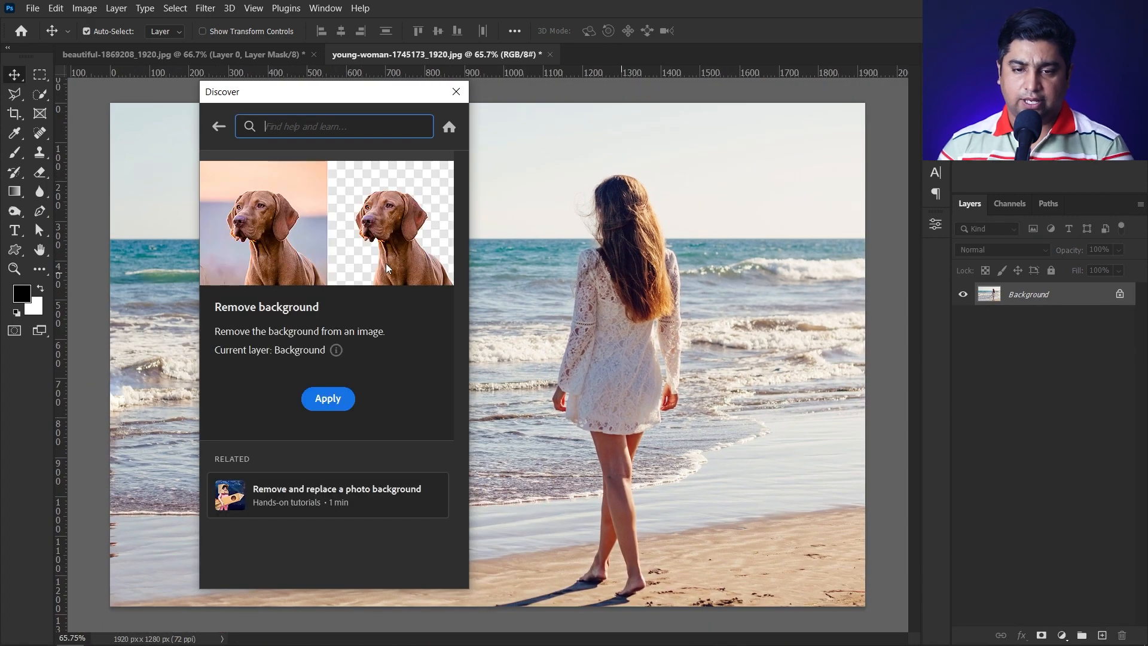
left_click(330, 398)
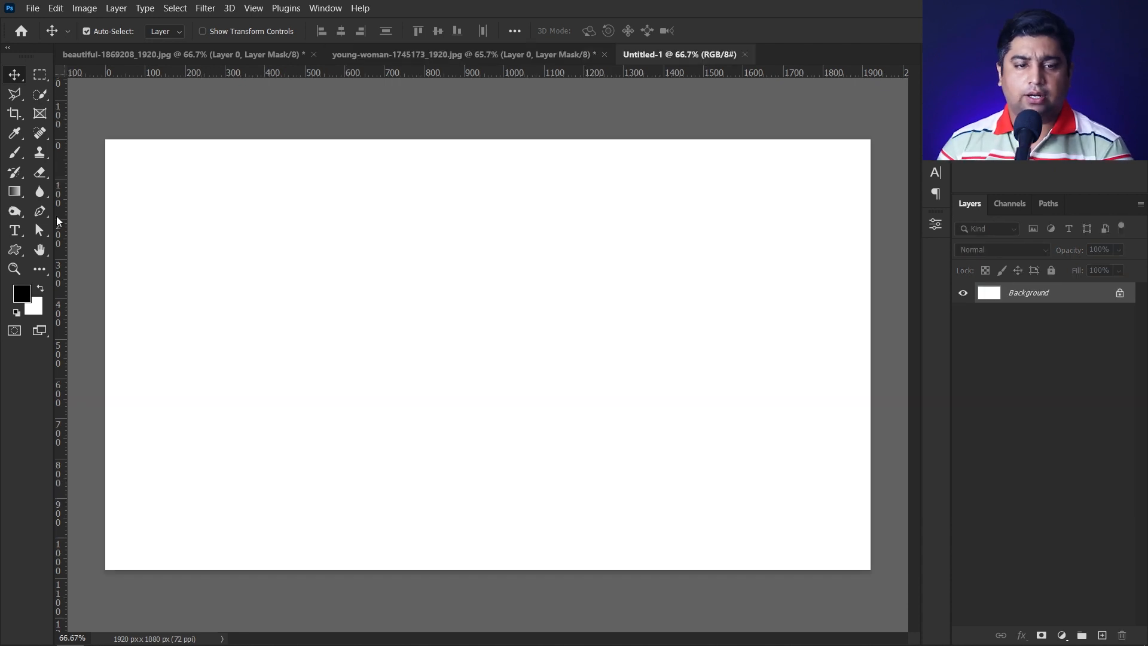
- Activate the Brush tool in the blank Untitled-1 document and search the brush presets for "cloud"
left_click(15, 153)
right_click(15, 153)
left_click(68, 152)
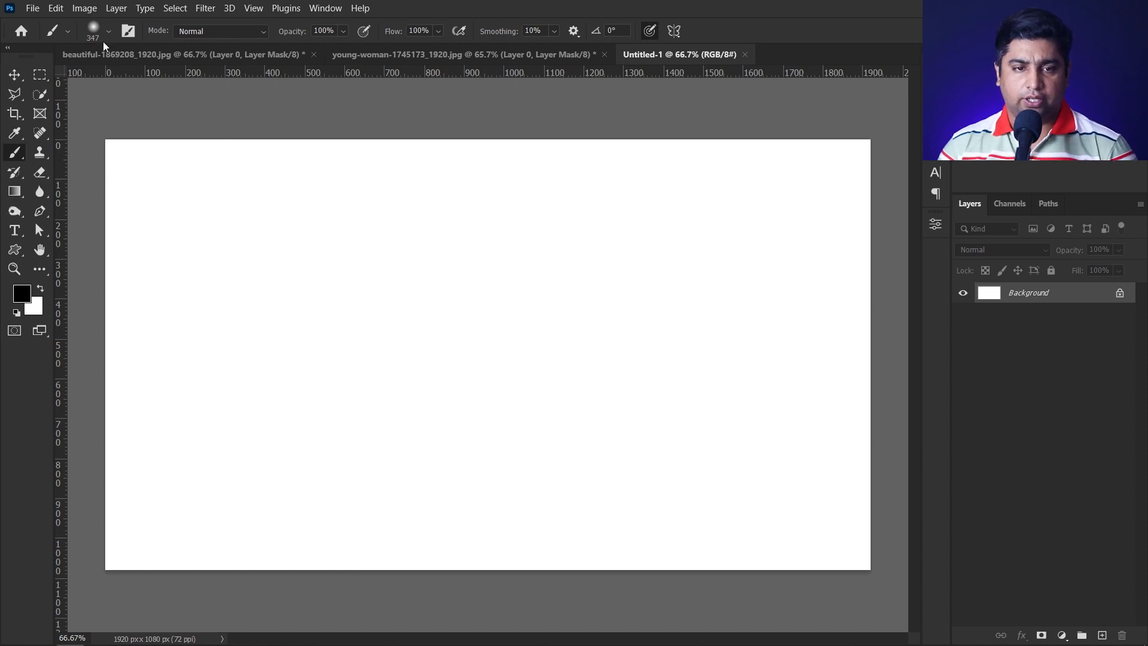
left_click(108, 31)
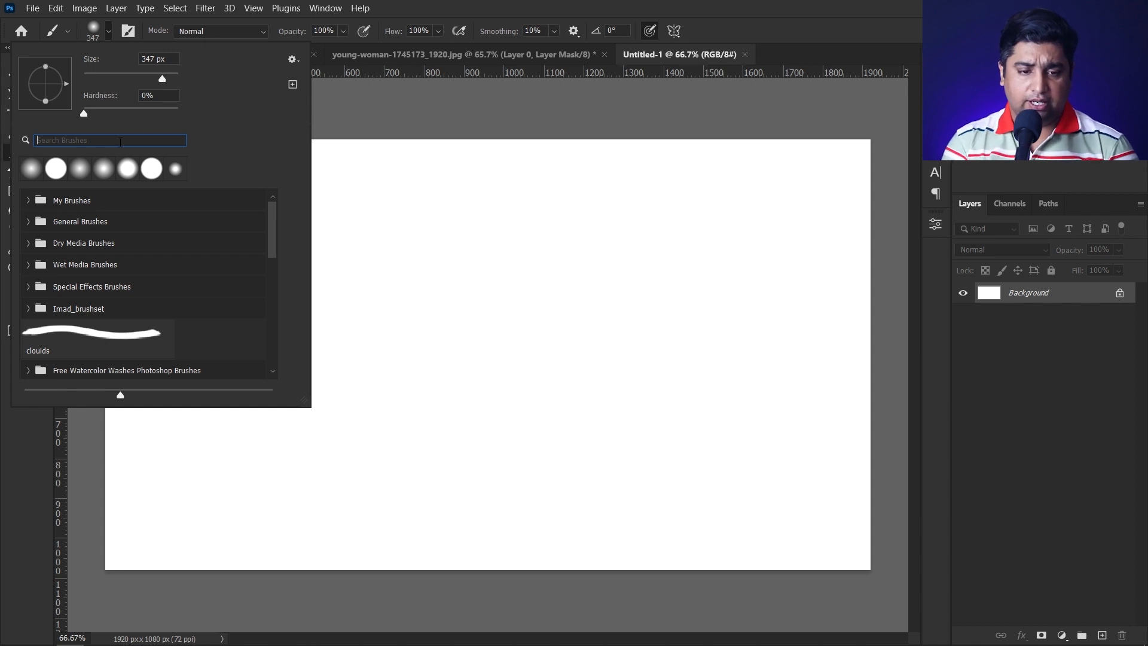
left_click(71, 200)
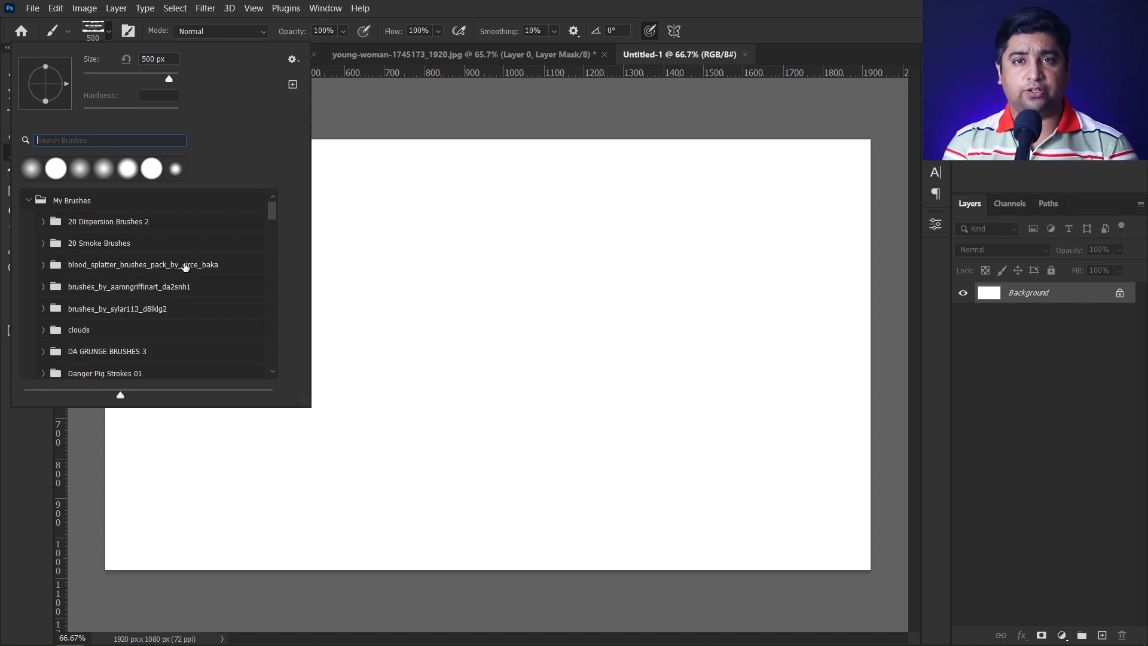
type("cloud")
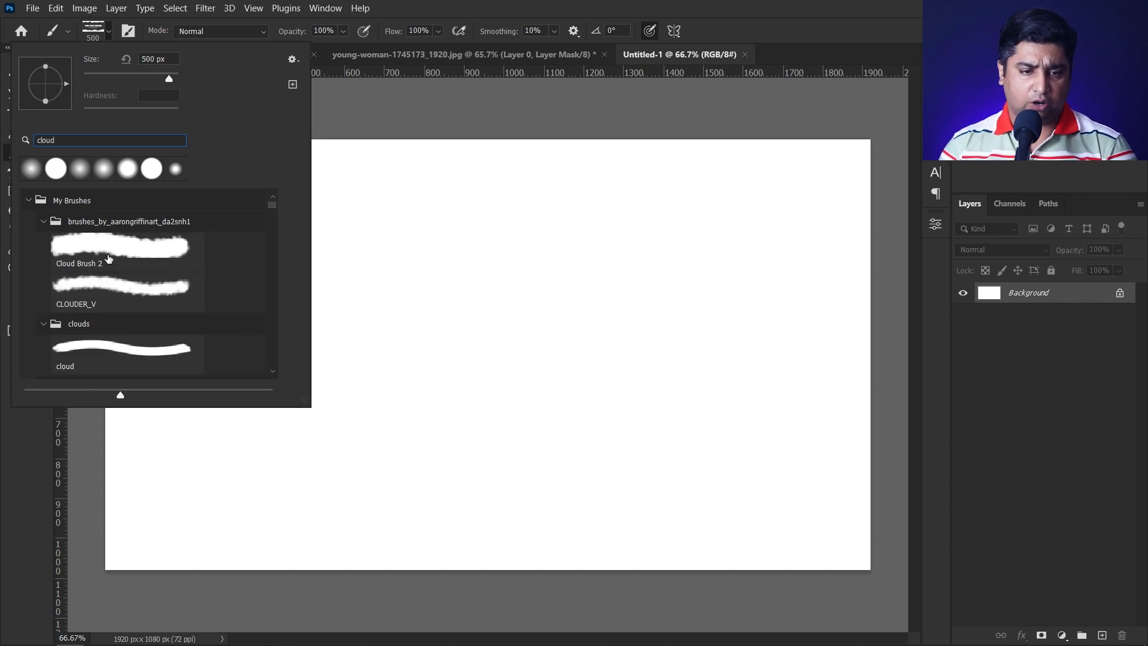
- Choose the "cloud" preset from the clouds brush group and stamp three separate black clouds across the white canvas
left_click(90, 254)
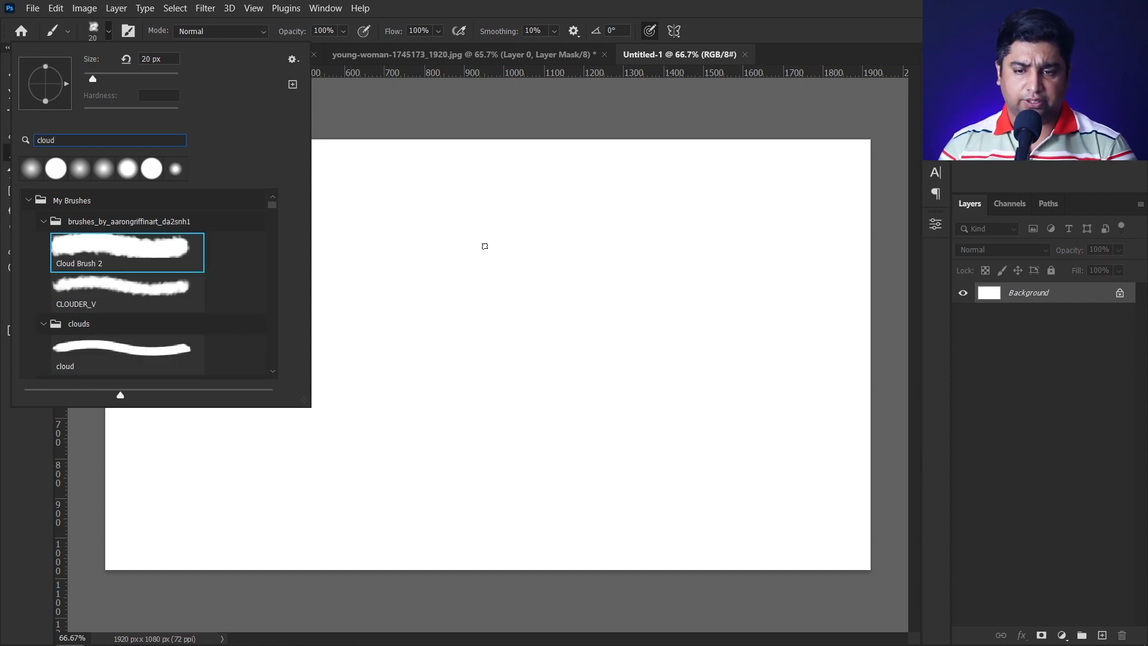
left_click(179, 353)
left_click(484, 296)
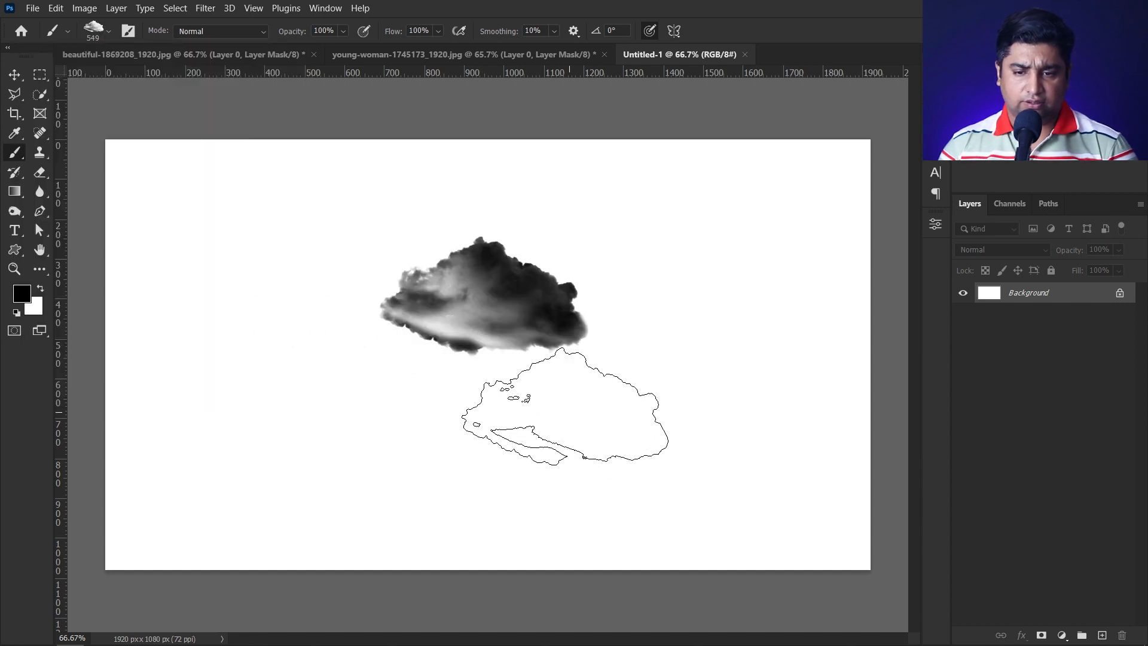
left_click(305, 361)
left_click(568, 442)
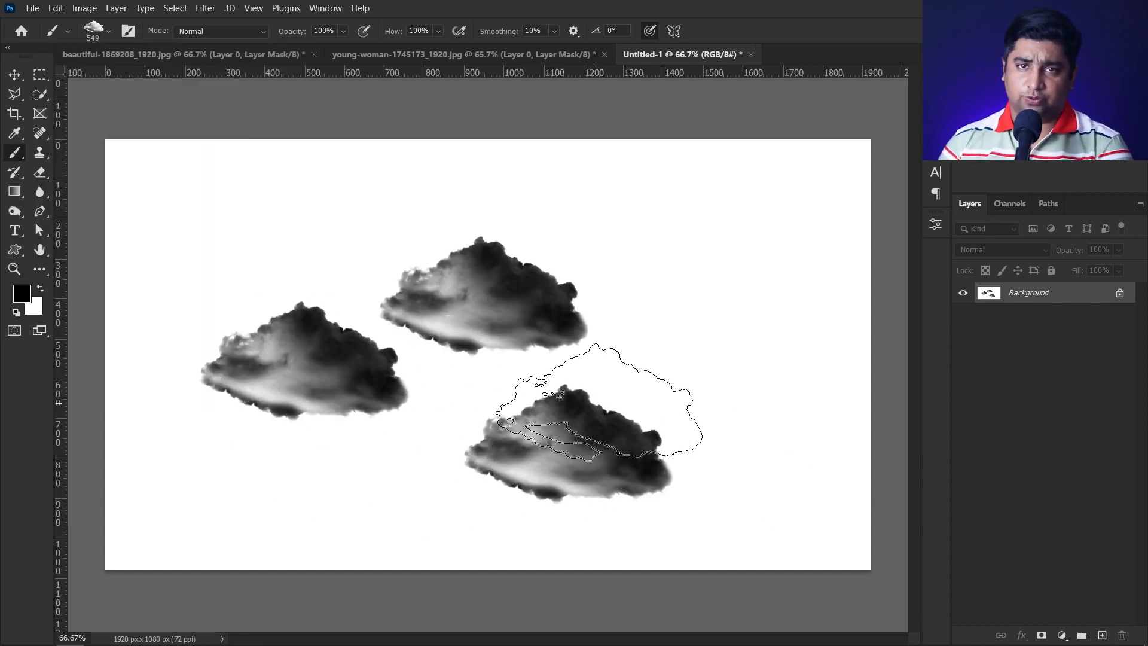